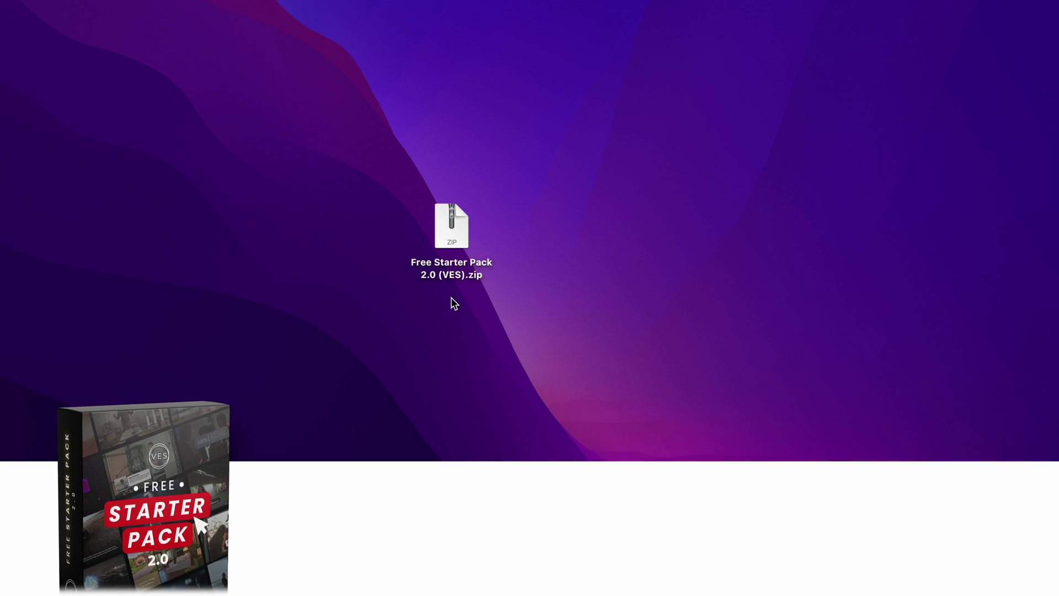
Extract the Free Starter Pack 2.0 (VES).zip archive and open the extracted folder to look through its files.
{"action": "double_click", "coordinate": [450, 272]}
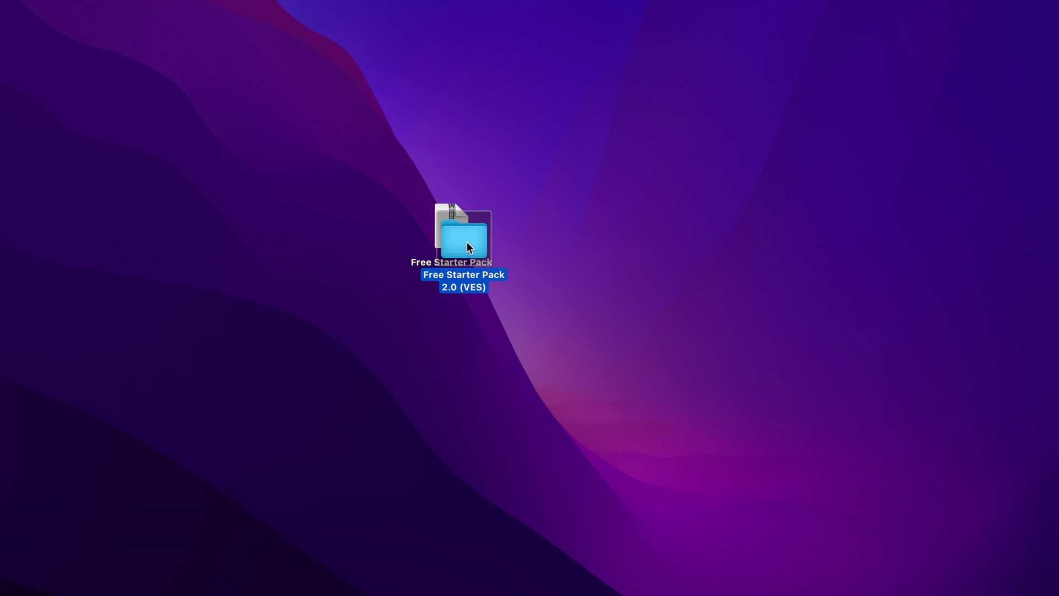
{"action": "double_click", "coordinate": [466, 242]}
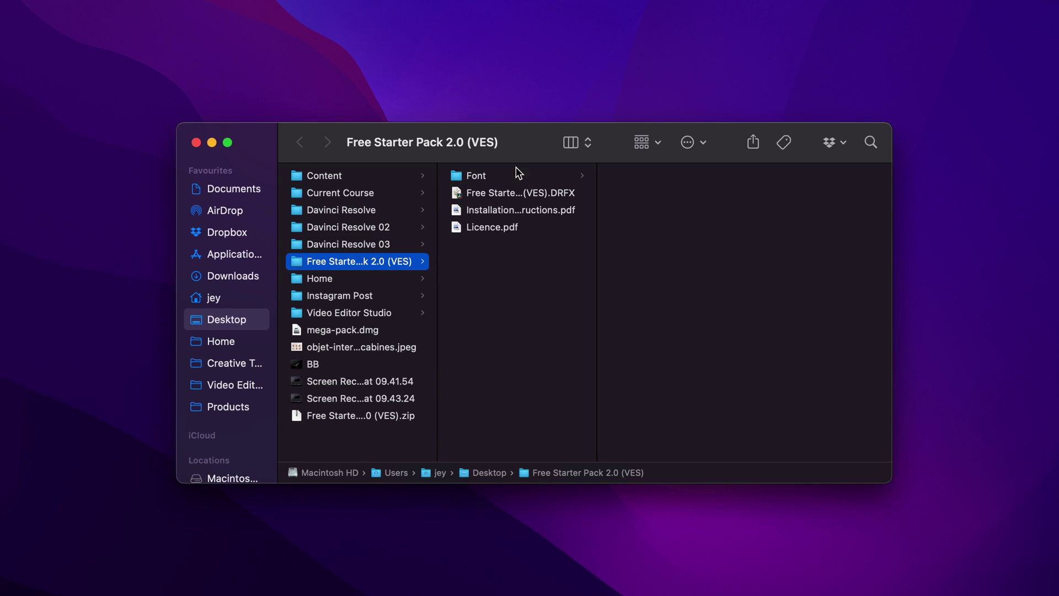
{"action": "left_click", "coordinate": [481, 229]}
{"action": "left_click", "coordinate": [485, 210]}
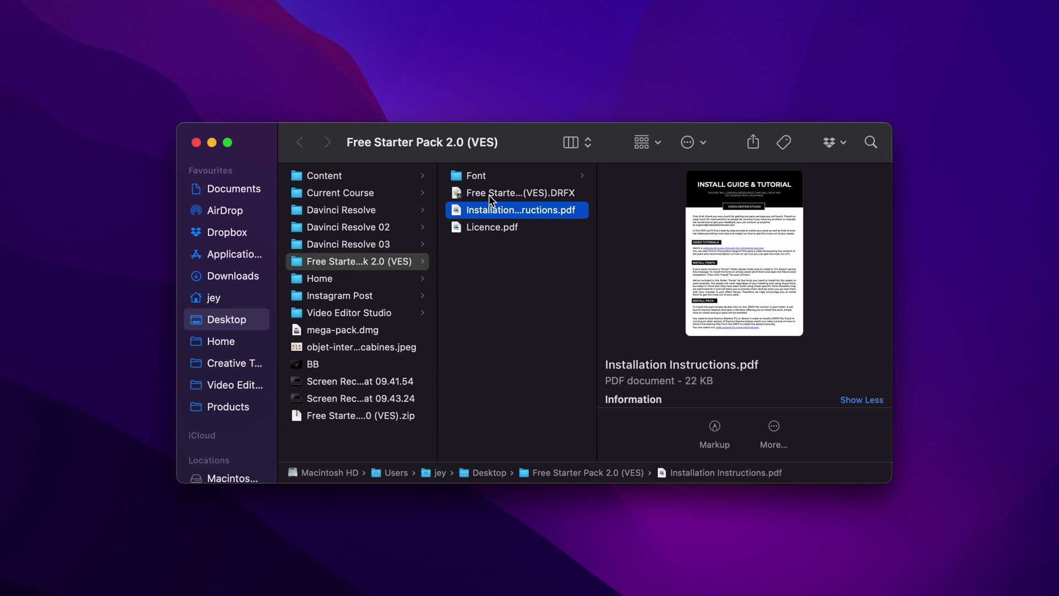
{"action": "left_click", "coordinate": [489, 194]}
Open the starter pack's Font folder and select every font file in it, from BasementGrotesque to Poppins-ThinItalic.
{"action": "left_click", "coordinate": [494, 177]}
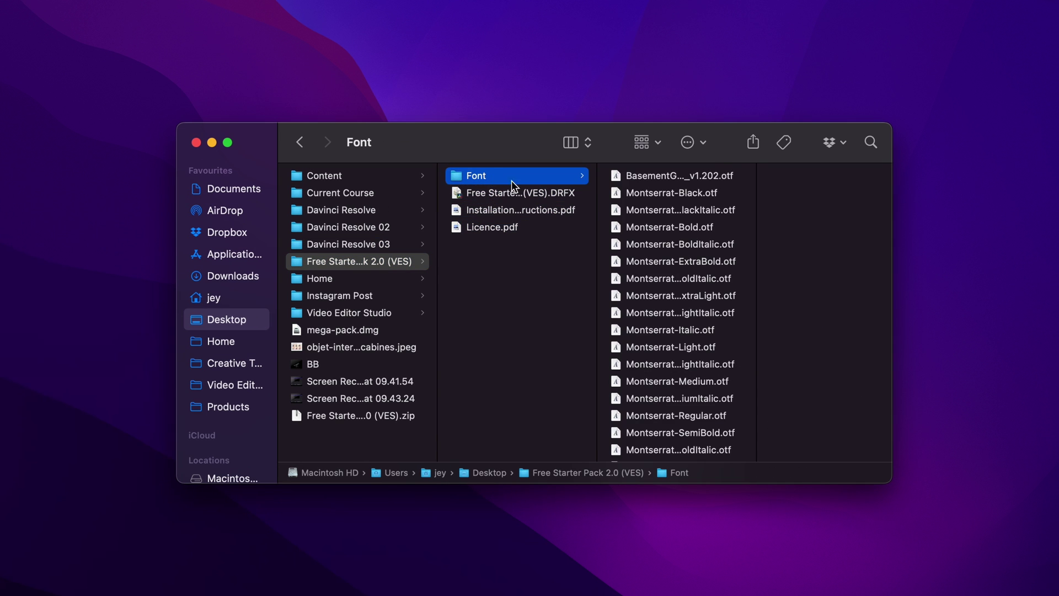
{"action": "left_click", "coordinate": [643, 175]}
{"action": "scroll", "coordinate": [643, 261], "scroll_direction": "down", "scroll_amount": 10}
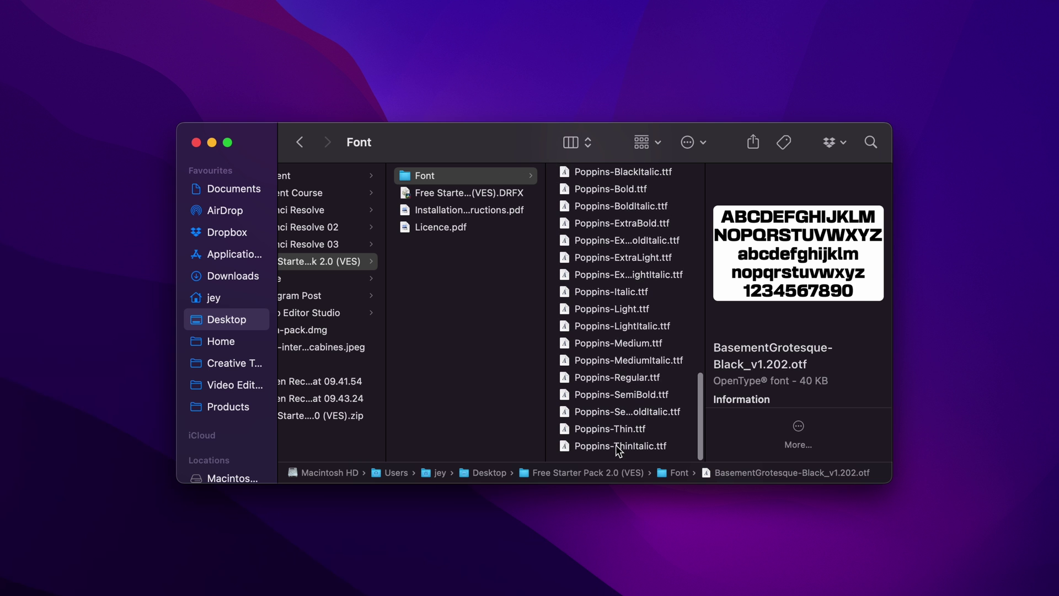
{"action": "left_click", "coordinate": [618, 448], "text": "shift"}
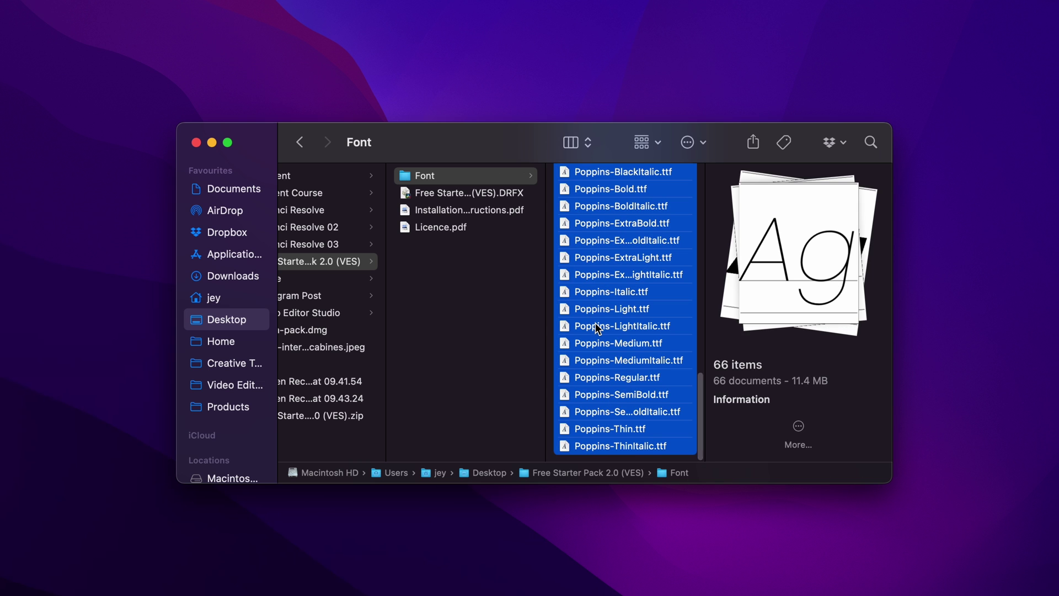
{"action": "left_click", "coordinate": [468, 194]}
{"action": "double_click", "coordinate": [466, 194]}
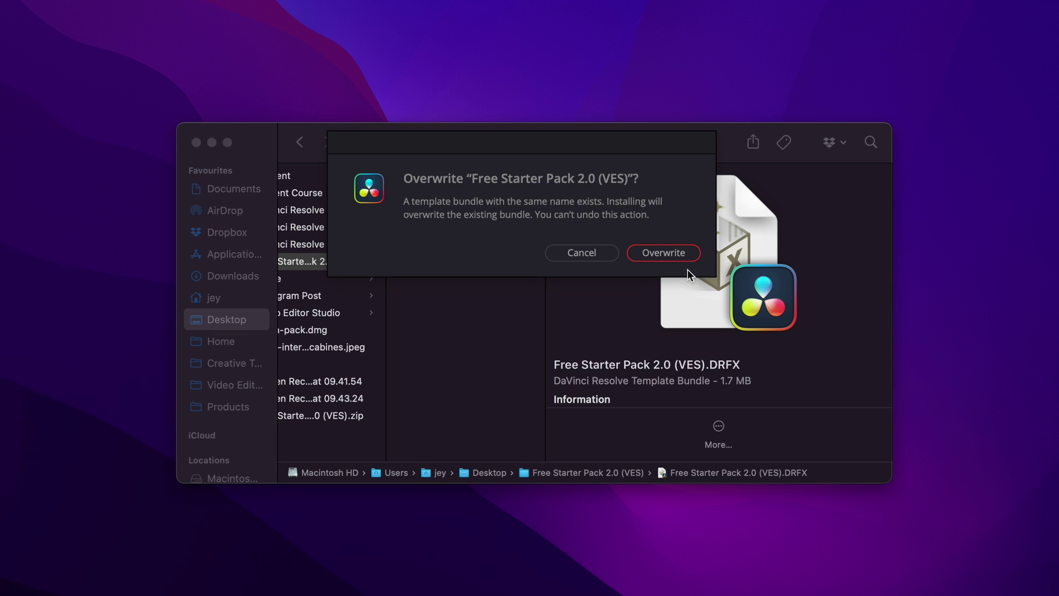
{"action": "left_click", "coordinate": [582, 253]}
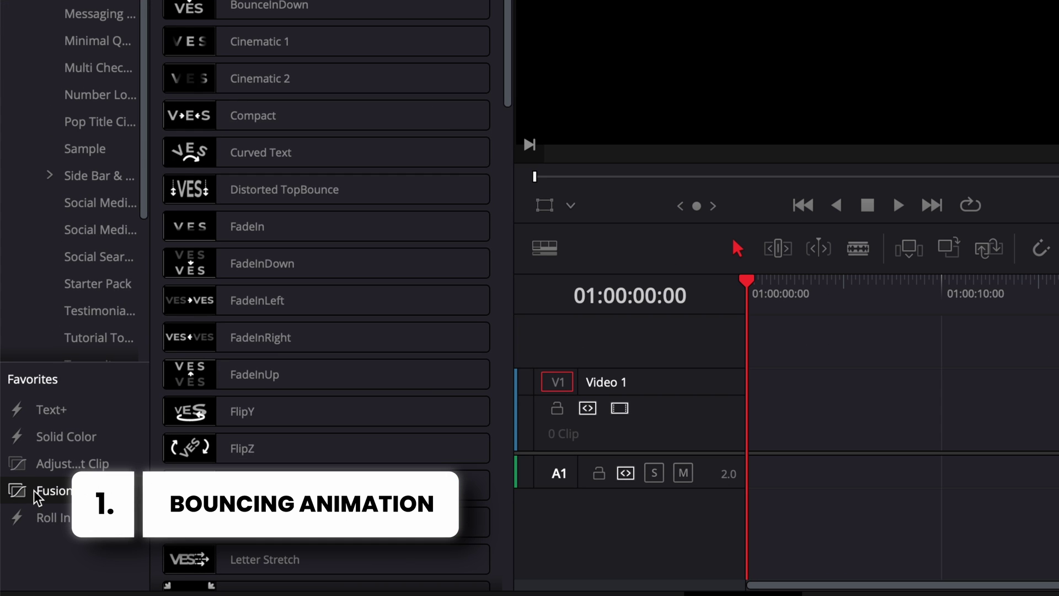
Switch to DaVinci Resolve, place a Fusion Composition at the start of Video 1 and open it on the Fusion page.
{"action": "left_click_drag", "start_coordinate": [36, 496], "coordinate": [752, 433]}
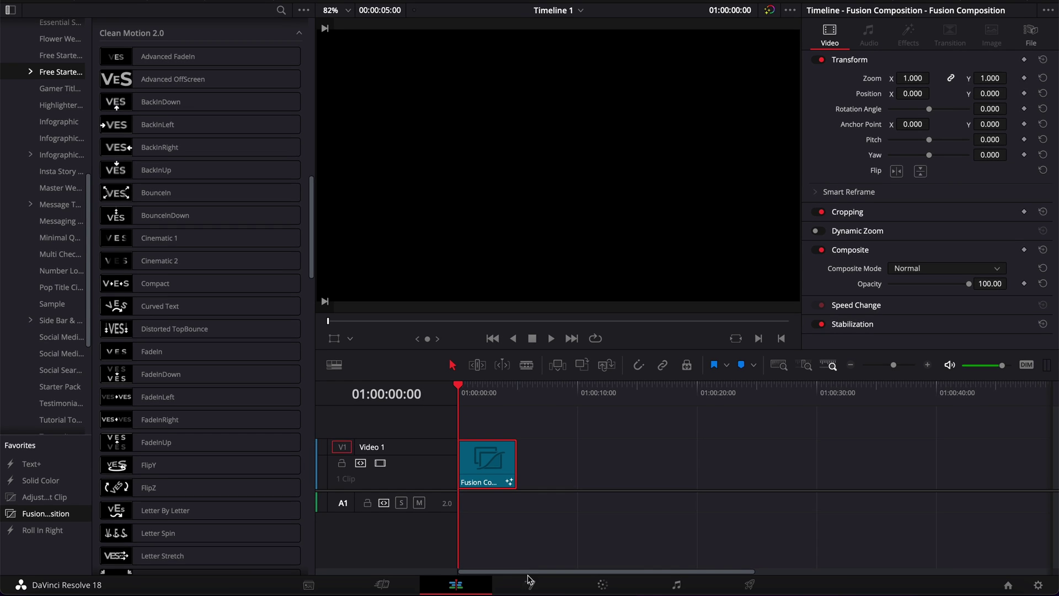
{"action": "left_click", "coordinate": [529, 580]}
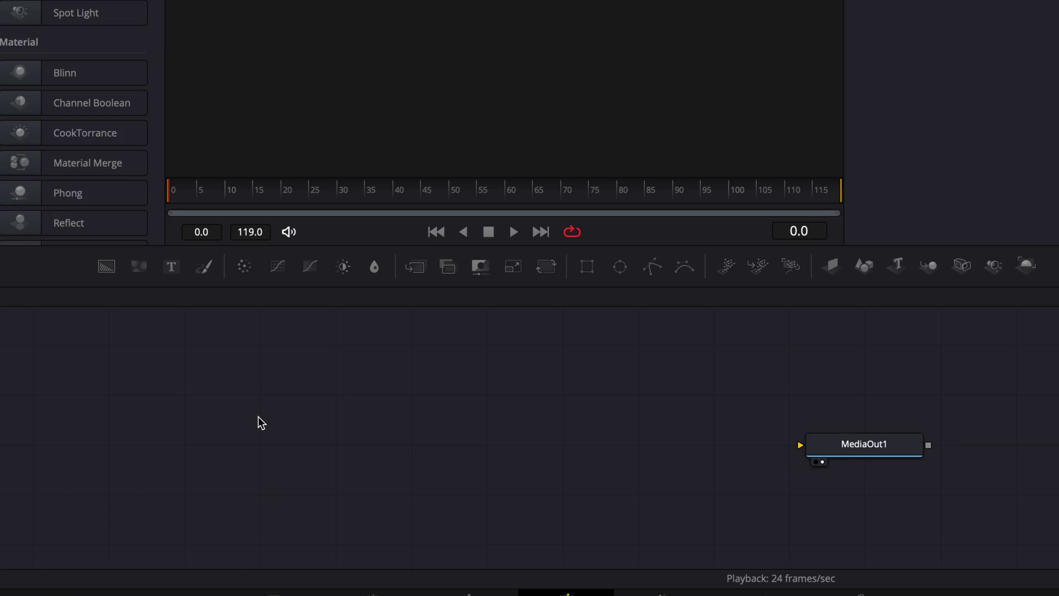
Add a Background node feeding MediaOut1 and merge a Text node over it.
{"action": "left_click_drag", "start_coordinate": [134, 290], "coordinate": [879, 442]}
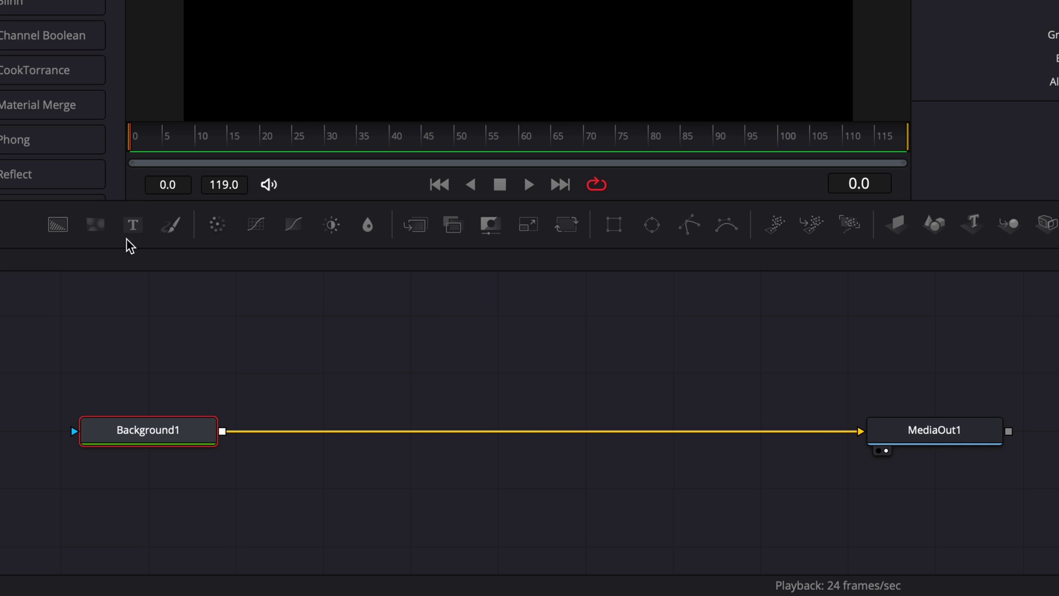
{"action": "left_click_drag", "start_coordinate": [135, 227], "coordinate": [220, 440]}
{"action": "left_click", "coordinate": [426, 326]}
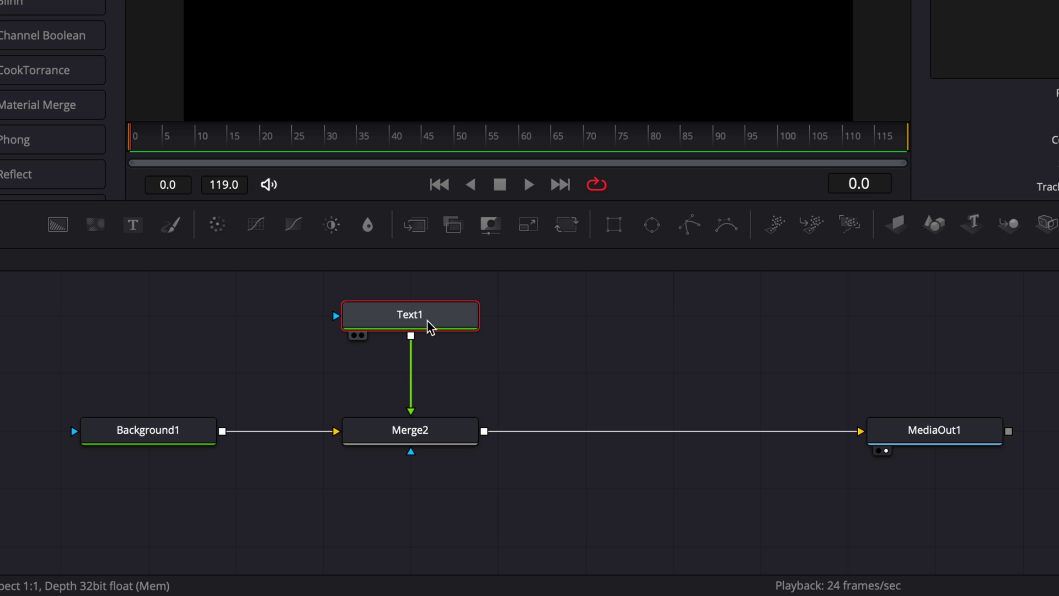
Enter "Bounce." as the Text1 content, set its font to Poppins and enlarge it to a size of about 0.23.
{"action": "left_click", "coordinate": [1030, 44]}
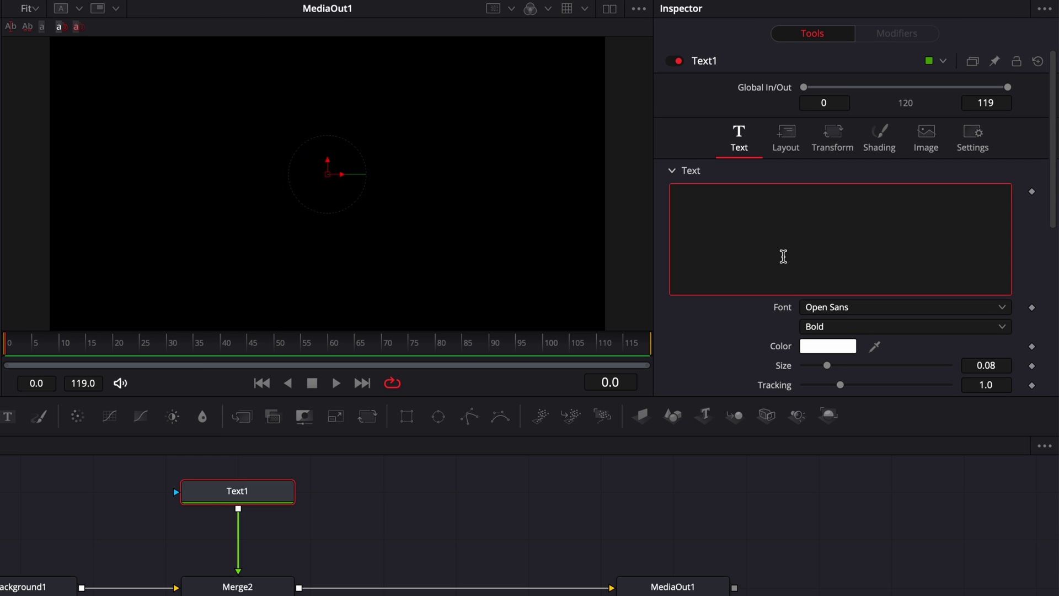
{"action": "type", "text": "Bounce."}
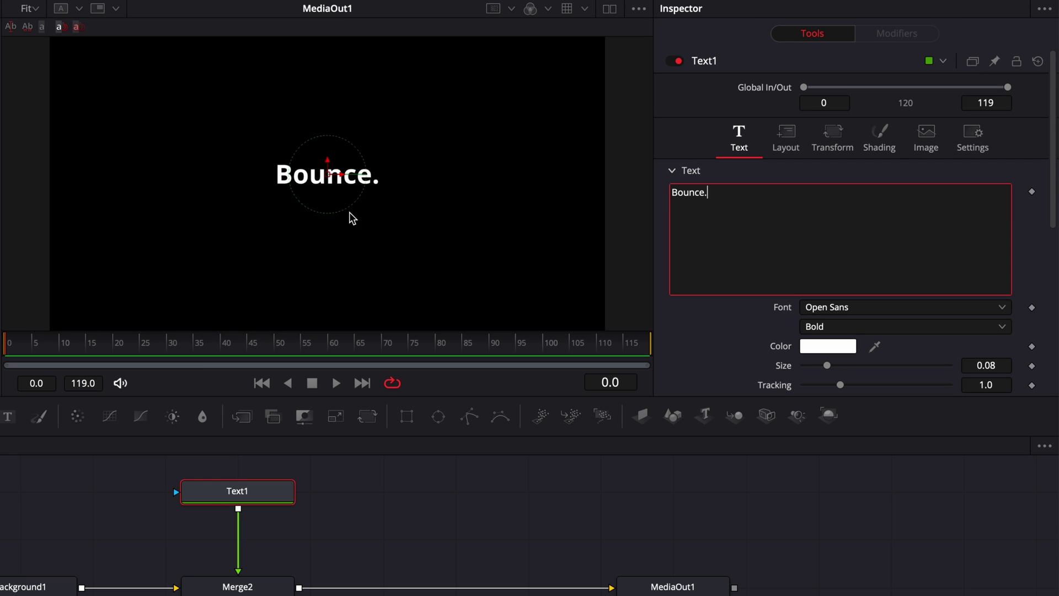
{"action": "left_click", "coordinate": [862, 309]}
{"action": "scroll", "coordinate": [863, 313], "scroll_direction": "down", "scroll_amount": 9}
{"action": "left_click", "coordinate": [863, 313]}
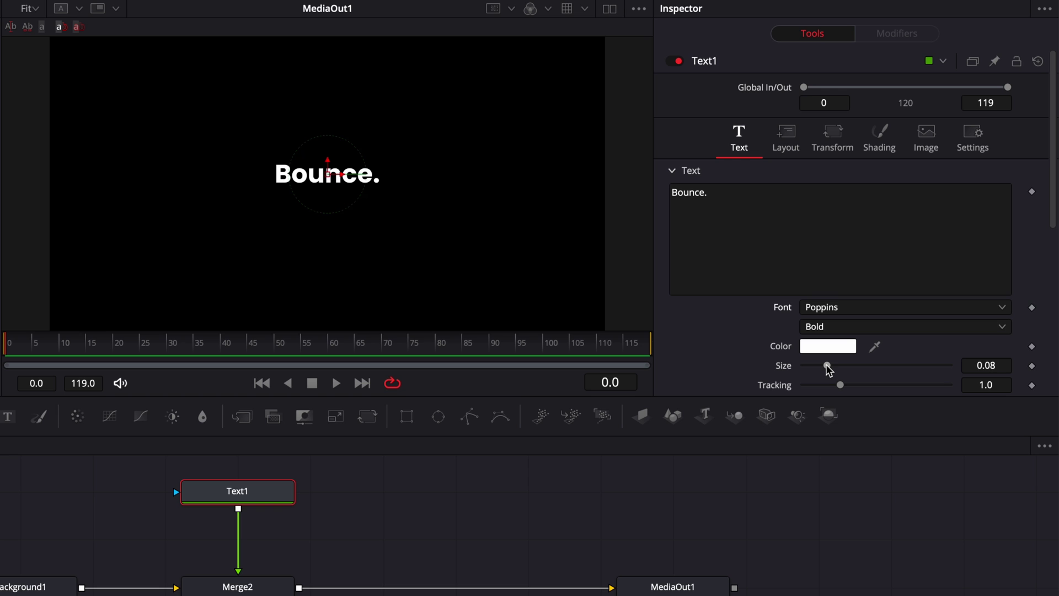
{"action": "left_click_drag", "start_coordinate": [828, 366], "coordinate": [870, 369]}
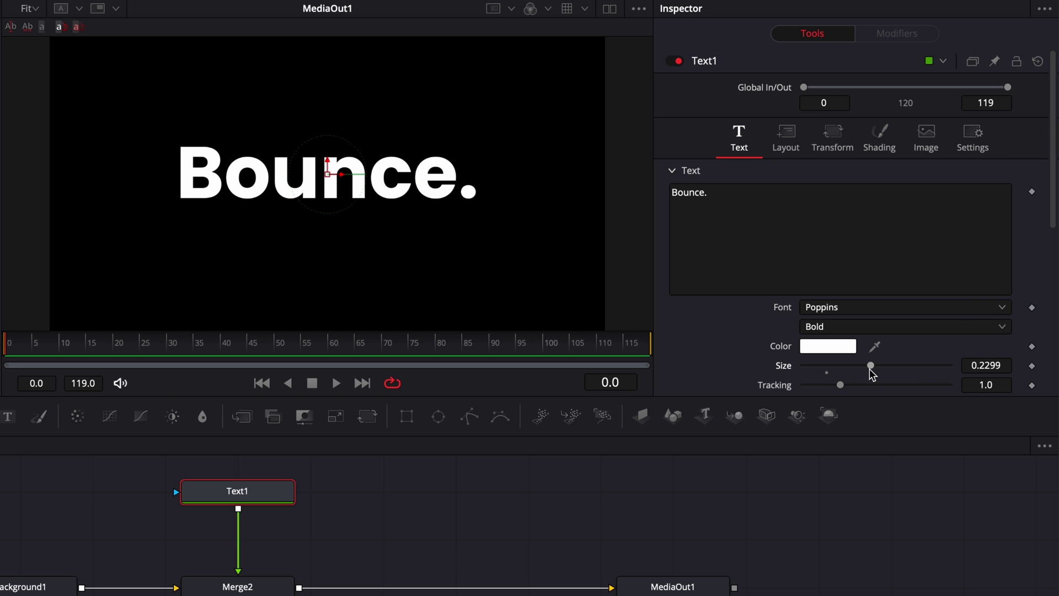
Apply a Follower modifier to the styled text and set its delay between each character to 2.0.
{"action": "right_click", "coordinate": [819, 246]}
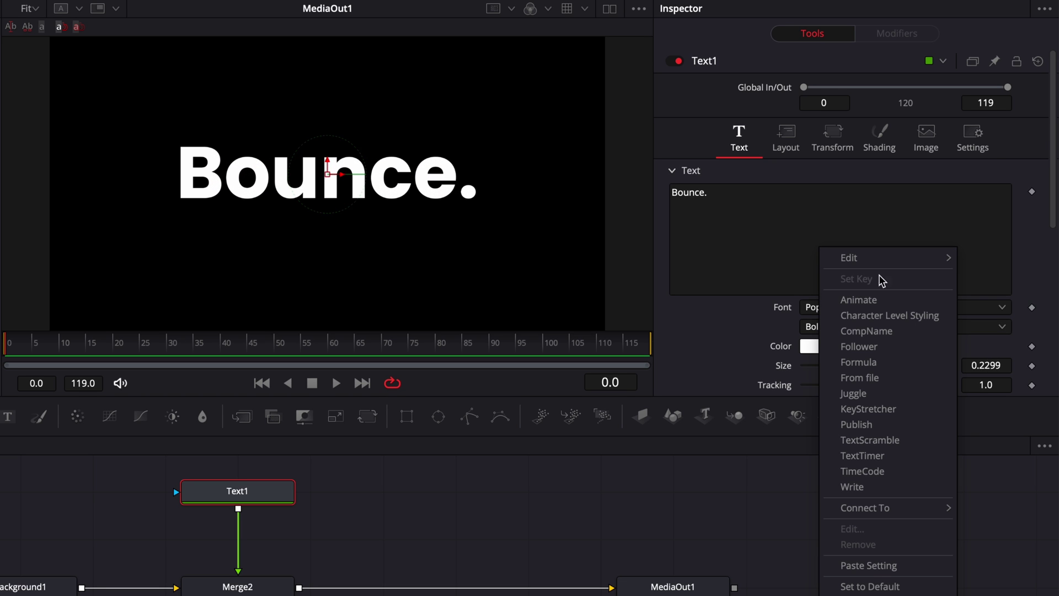
{"action": "left_click", "coordinate": [861, 347]}
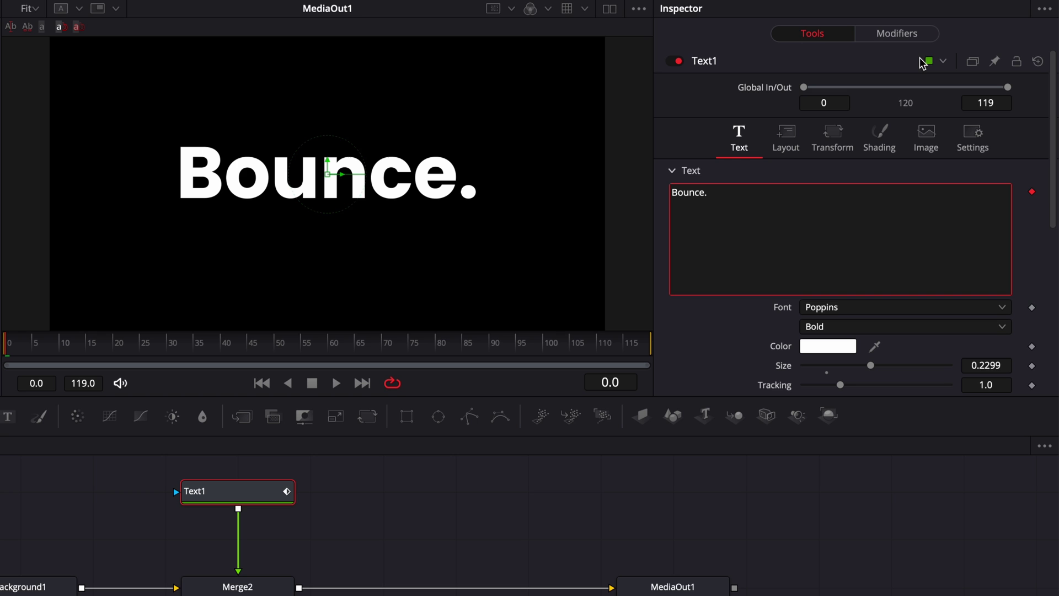
{"action": "left_click", "coordinate": [910, 38]}
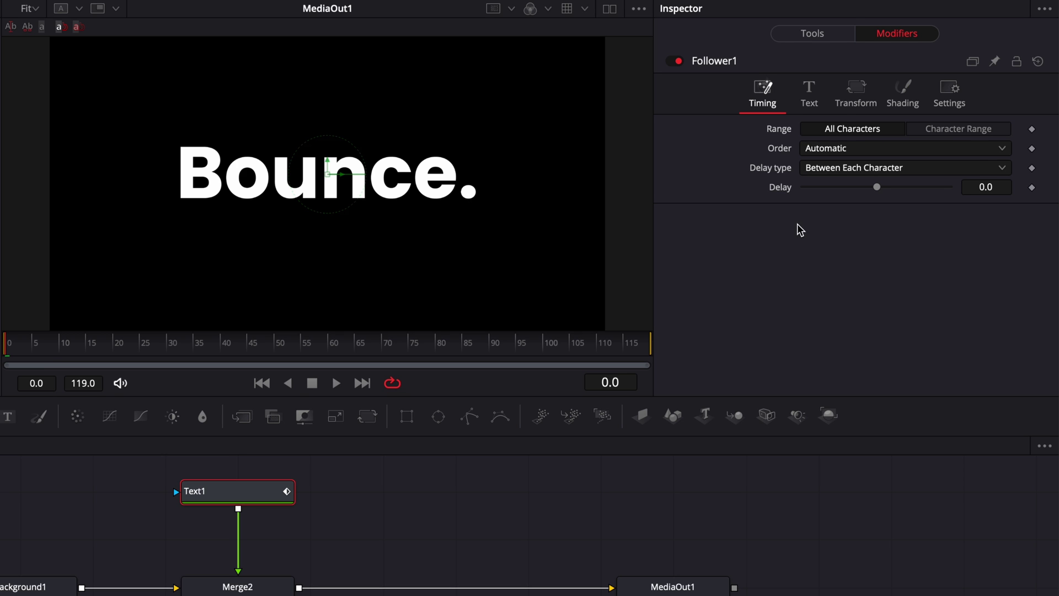
{"action": "left_click", "coordinate": [999, 188]}
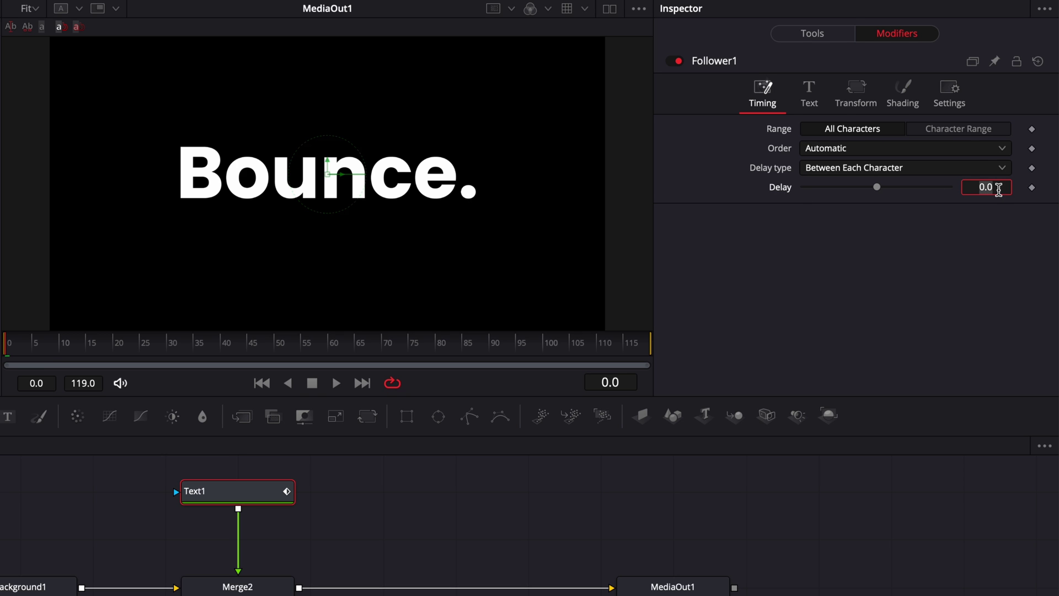
{"action": "key", "text": "Return"}
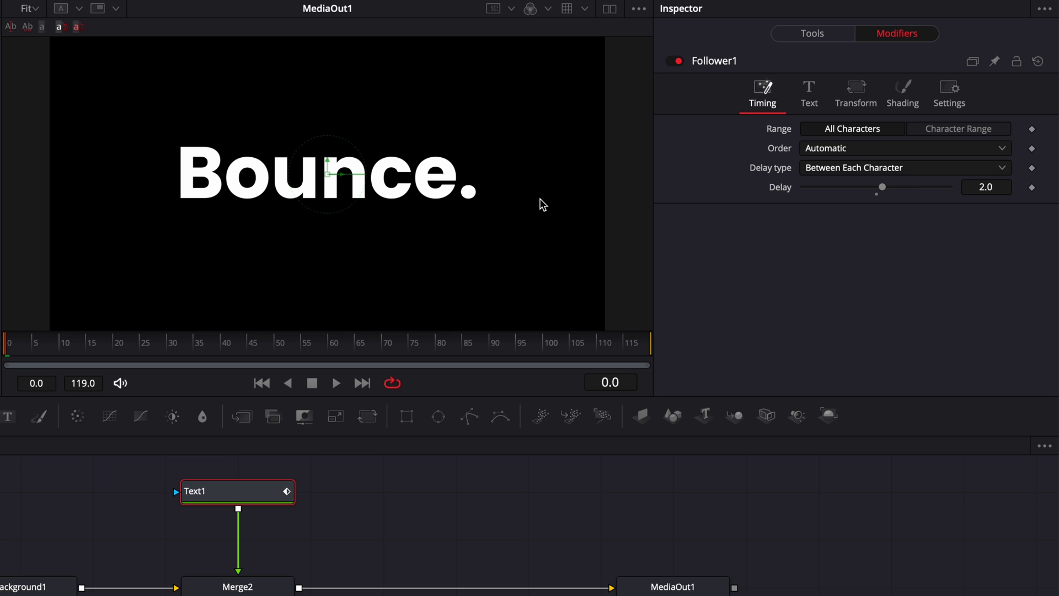
Keyframe the Follower's shading opacity at 1.0 and its position offset at 0.0 on frame 5.
{"action": "left_click", "coordinate": [907, 91]}
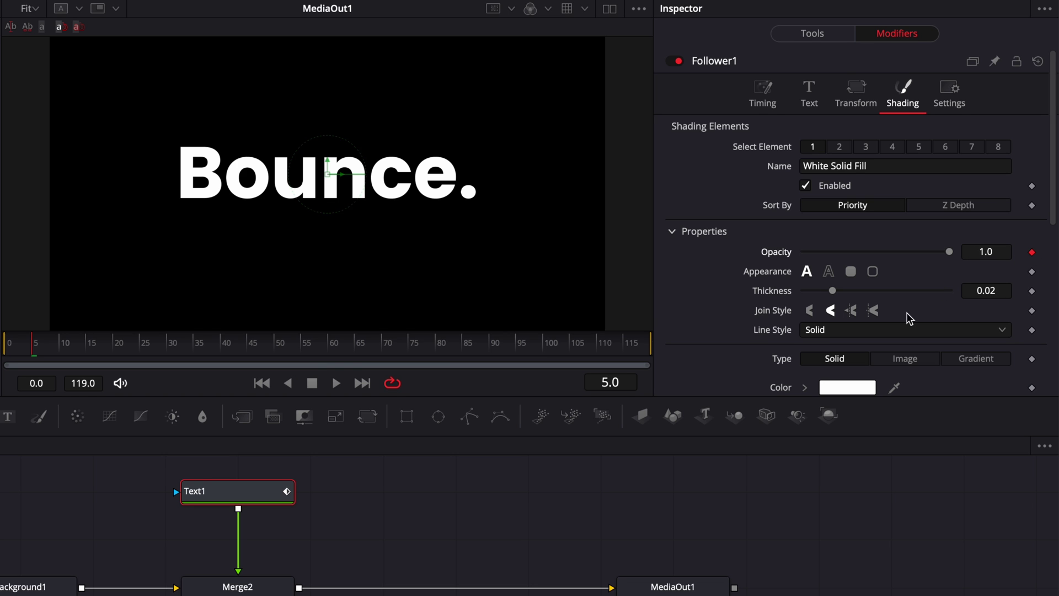
{"action": "scroll", "coordinate": [910, 319], "scroll_direction": "down", "scroll_amount": 6}
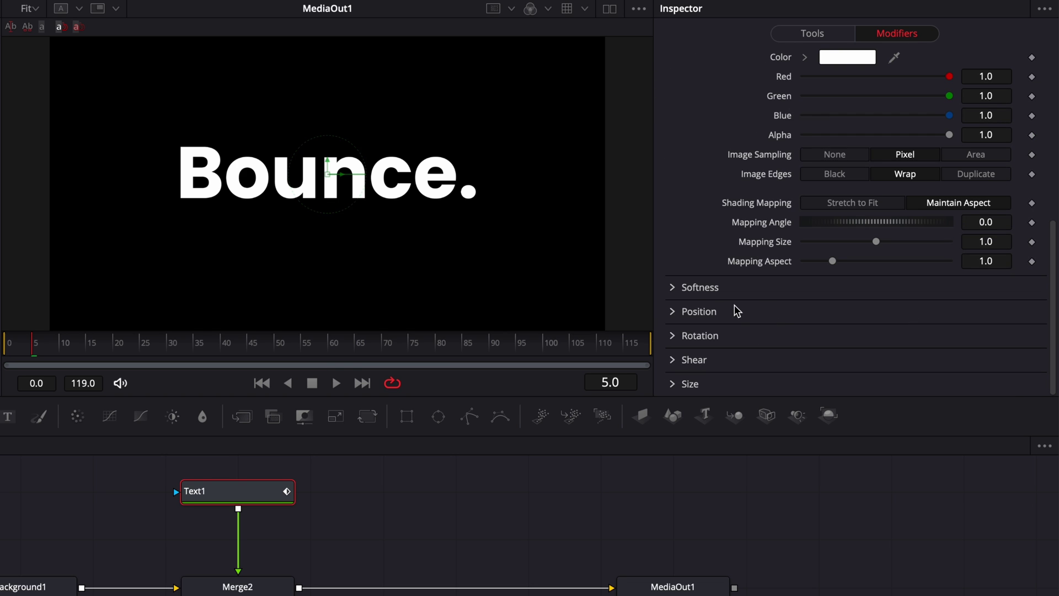
{"action": "left_click", "coordinate": [675, 311]}
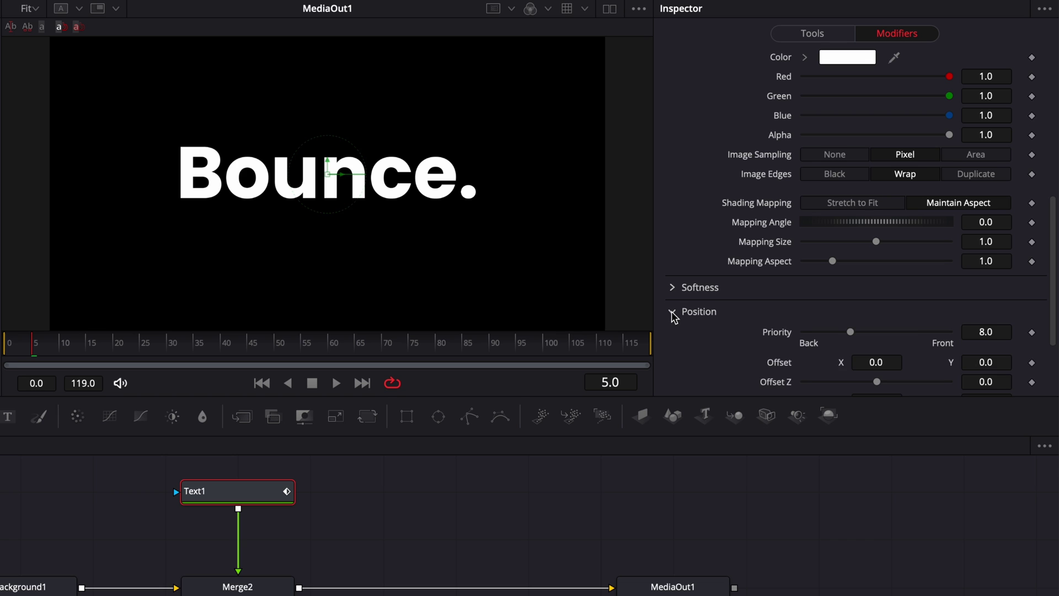
{"action": "scroll", "coordinate": [818, 346], "scroll_direction": "down", "scroll_amount": 1}
{"action": "scroll", "coordinate": [800, 337], "scroll_direction": "down", "scroll_amount": 3}
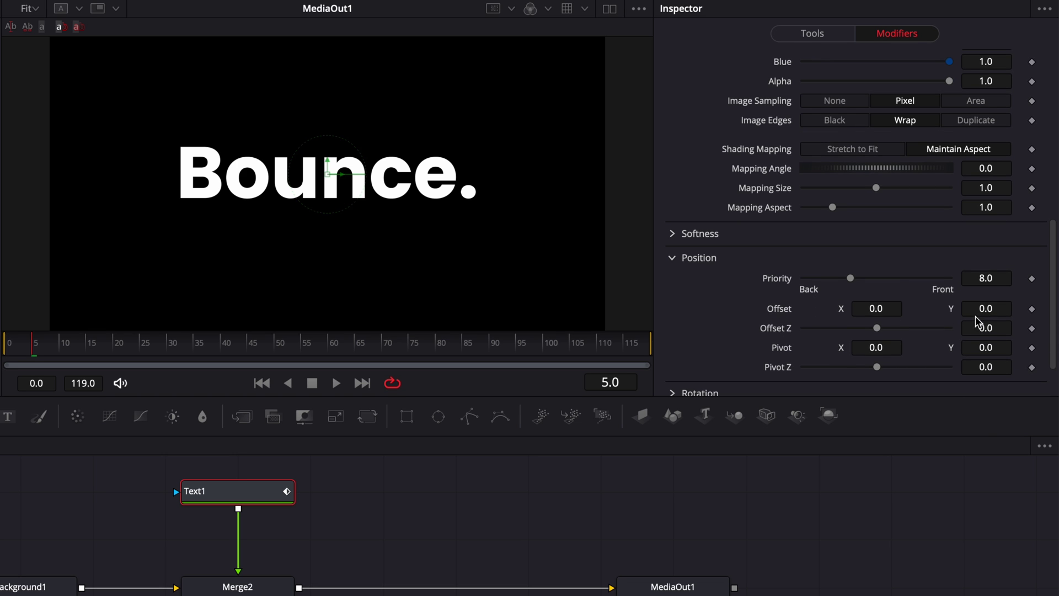
{"action": "left_click", "coordinate": [1031, 308]}
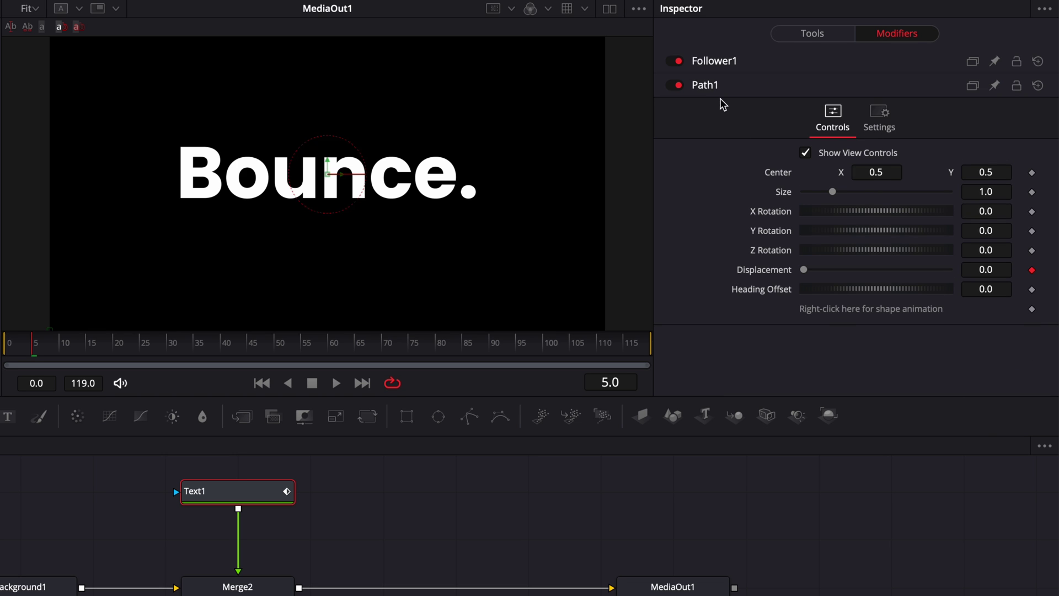
At frame 0, set the Follower's shading position offset Y to -0.1.
{"action": "left_click", "coordinate": [726, 65]}
{"action": "scroll", "coordinate": [750, 182], "scroll_direction": "down", "scroll_amount": 10}
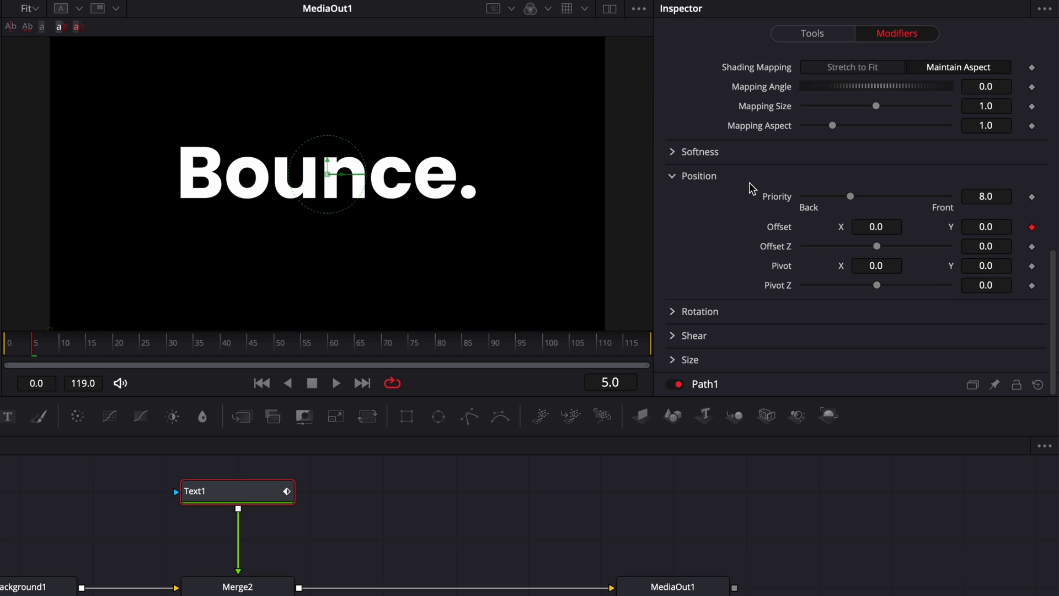
{"action": "left_click_drag", "start_coordinate": [34, 347], "coordinate": [6, 353]}
{"action": "left_click", "coordinate": [999, 228]}
{"action": "type", "text": "-0.1"}
{"action": "key", "text": "Return"}
Lower the Follower's shading opacity to zero at frame 0 and play back the letter animation.
{"action": "scroll", "coordinate": [935, 173], "scroll_direction": "up", "scroll_amount": 10}
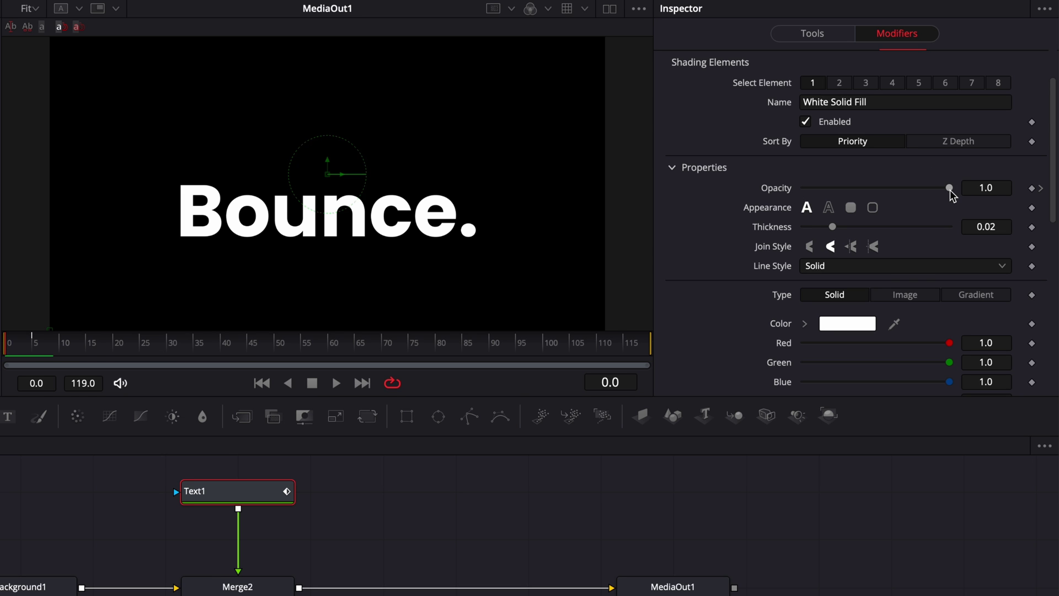
{"action": "left_click_drag", "start_coordinate": [950, 188], "coordinate": [761, 189]}
{"action": "key", "text": "space"}
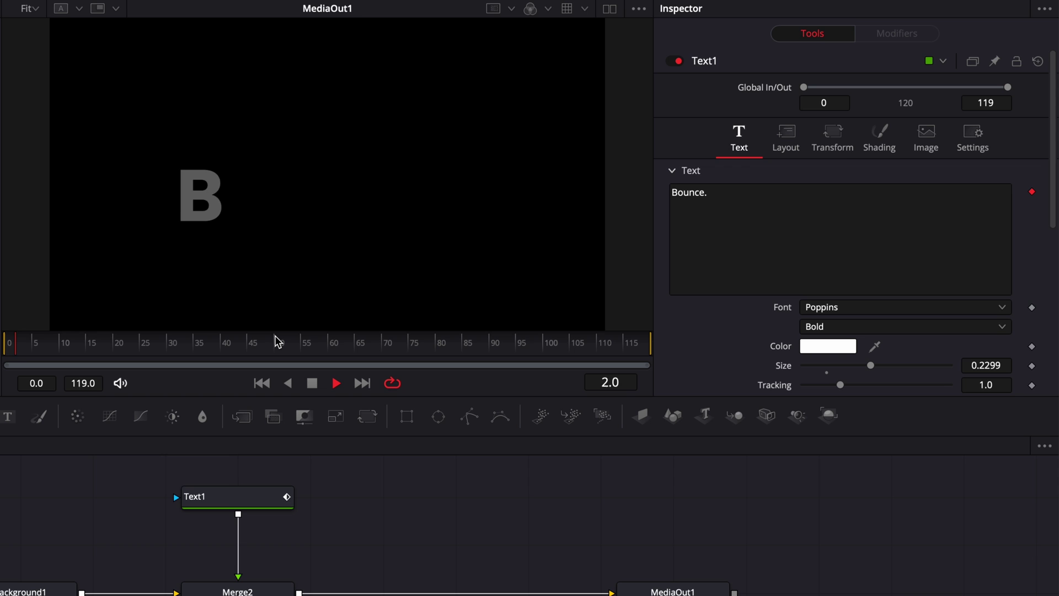
{"action": "key", "text": "space"}
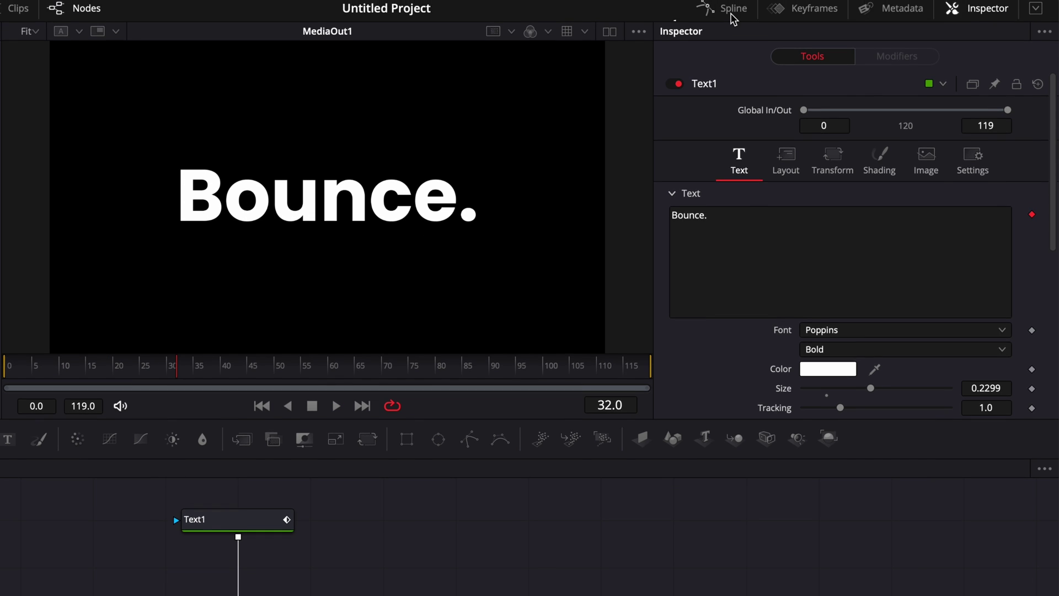
Show Text1's Offset displacement curve in the Spline editor and fit it to the graph, with room after frame 5.
{"action": "left_click", "coordinate": [795, 10]}
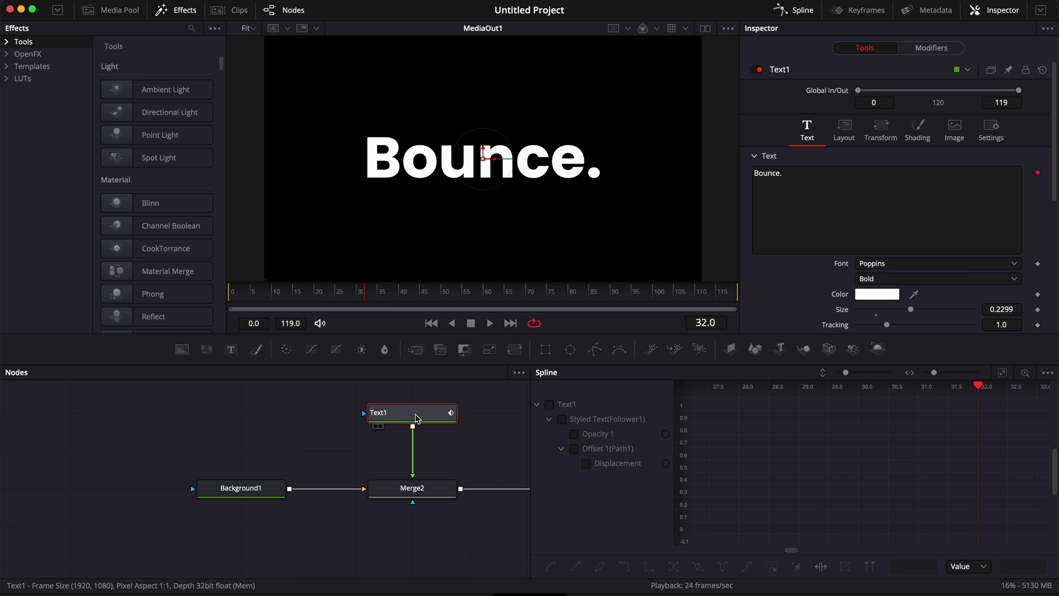
{"action": "left_click", "coordinate": [419, 418]}
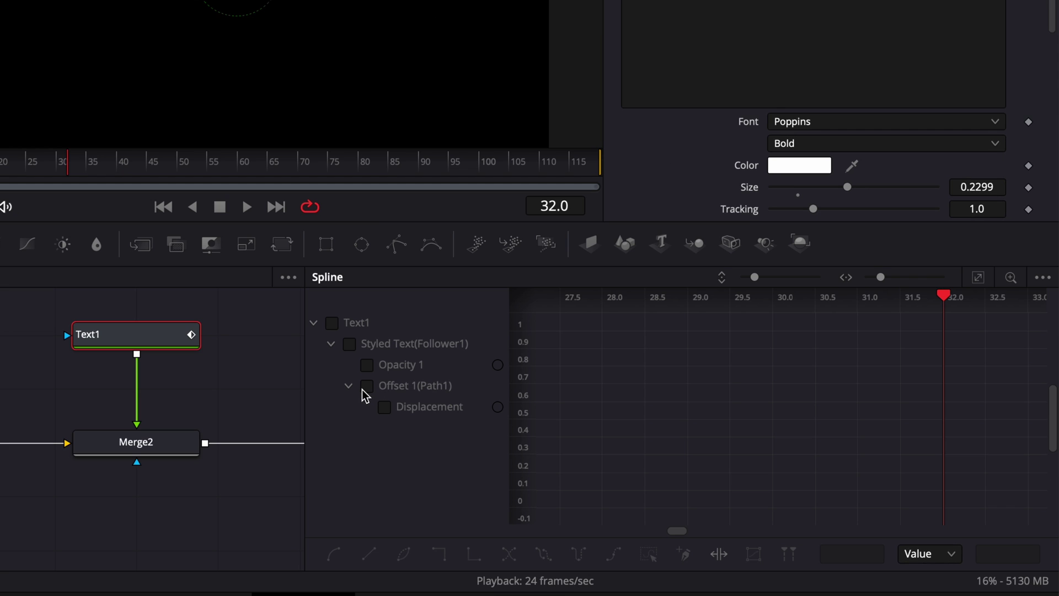
{"action": "left_click", "coordinate": [367, 386]}
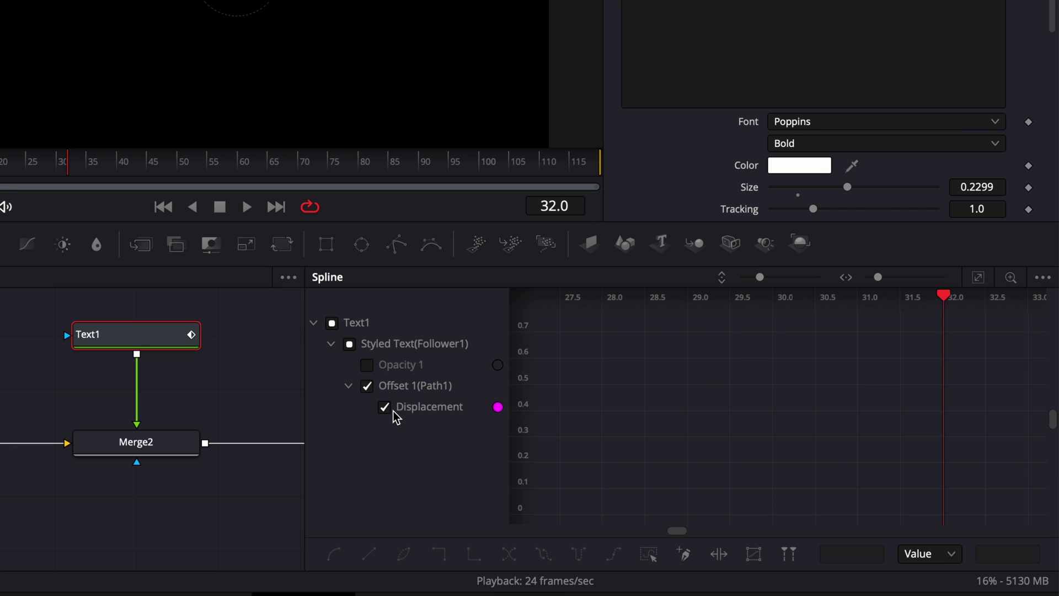
{"action": "left_click", "coordinate": [980, 279]}
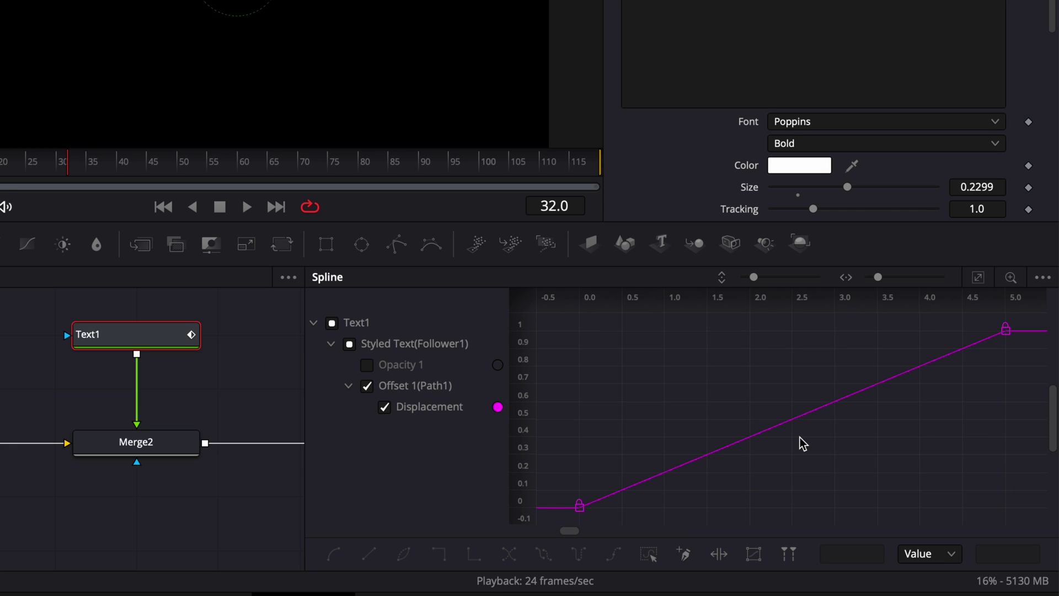
{"action": "scroll", "coordinate": [1021, 359], "scroll_direction": "right", "scroll_amount": 10}
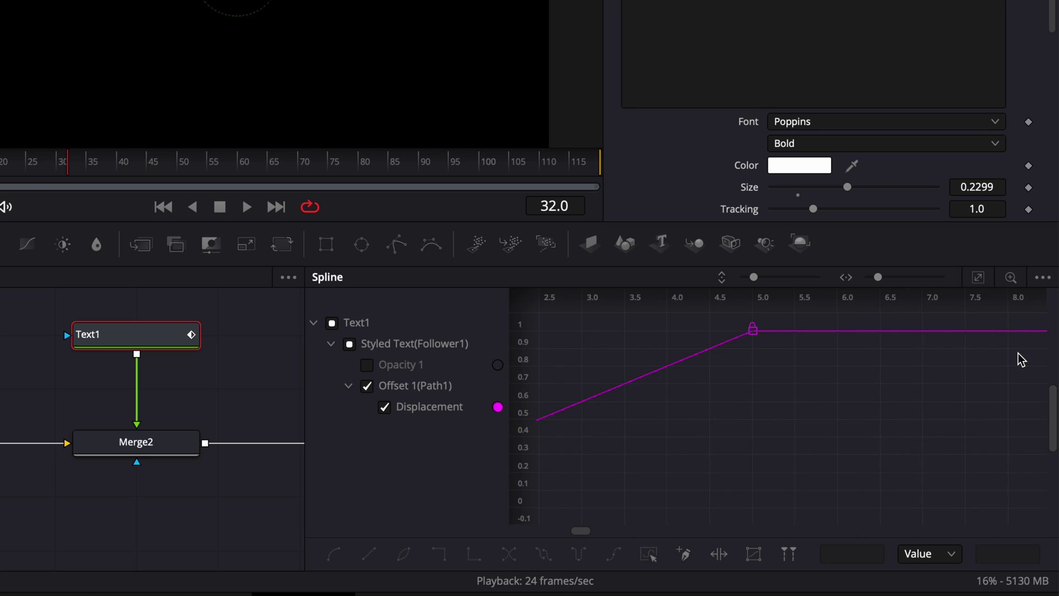
Add a keyframe with value 1.0 at about frame 8 on the displacement curve and fit the curve to the graph.
{"action": "scroll", "coordinate": [1021, 360], "scroll_direction": "right", "scroll_amount": 1}
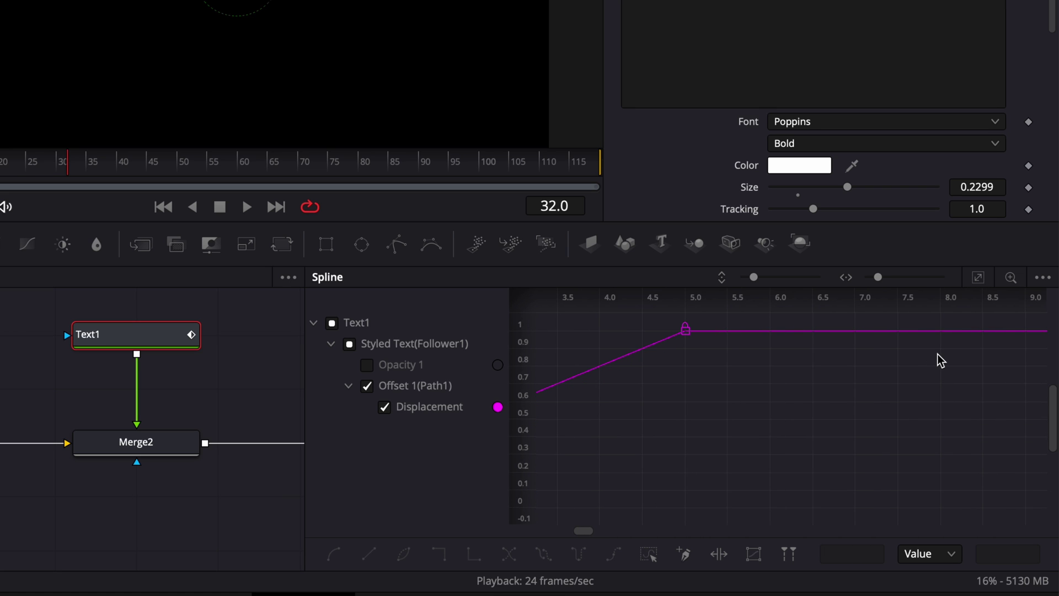
{"action": "left_click", "coordinate": [942, 331]}
{"action": "left_click", "coordinate": [980, 279]}
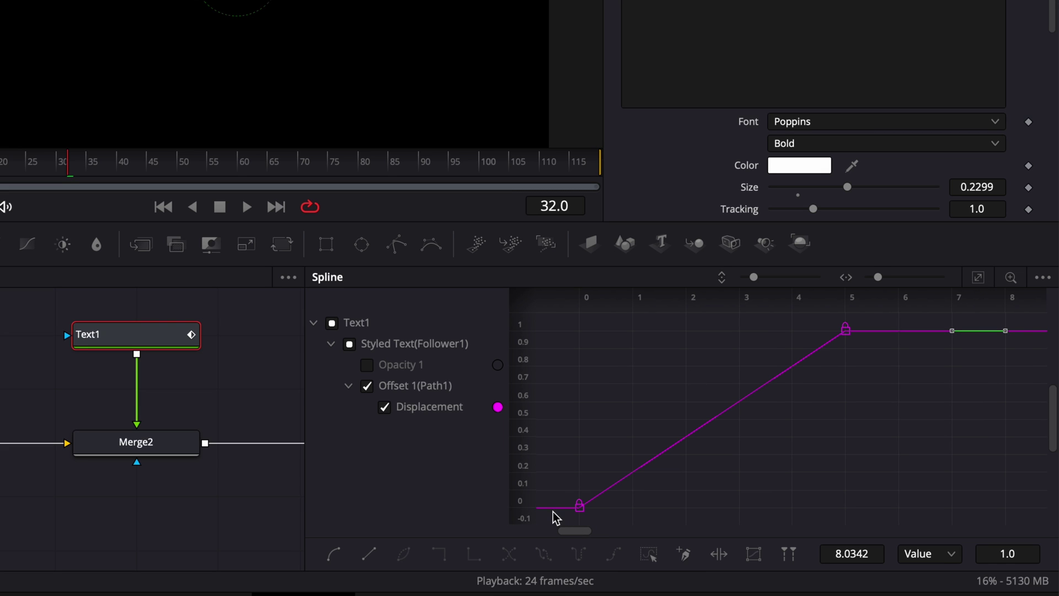
Smooth all displacement keyframes and pull the frame 5 keyframe's outgoing handle below 1 so the curve overshoots and dips.
{"action": "left_click_drag", "start_coordinate": [555, 517], "coordinate": [1037, 319]}
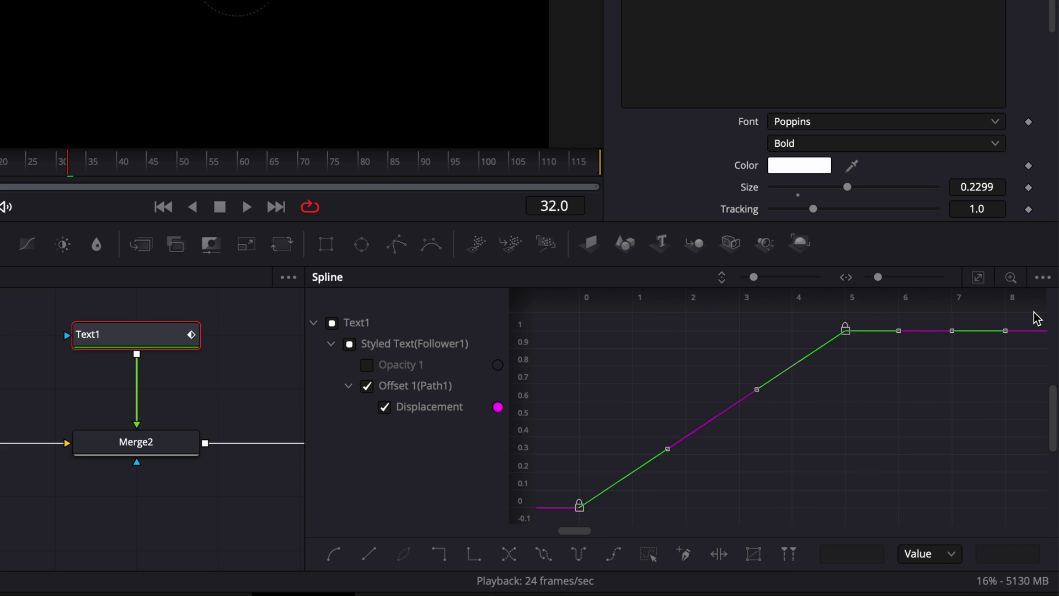
{"action": "key", "text": "s"}
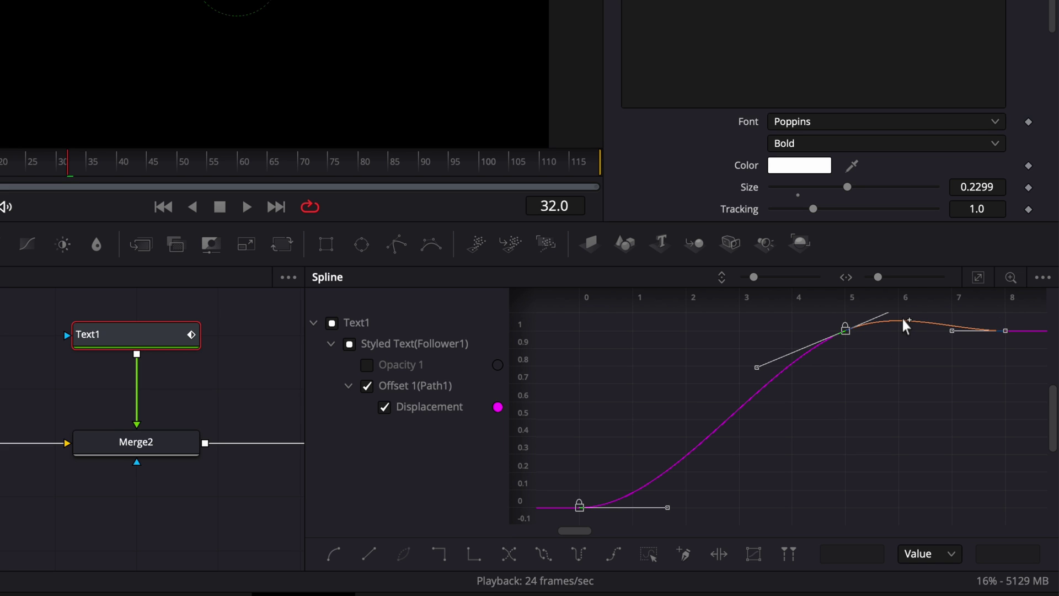
{"action": "scroll", "coordinate": [787, 383], "scroll_direction": "right", "scroll_amount": 5}
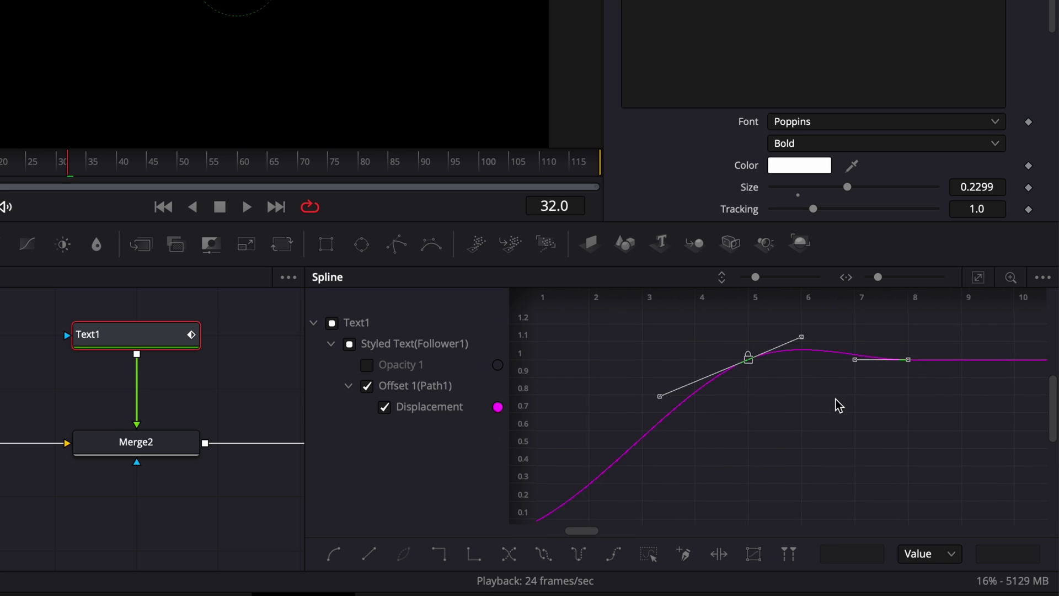
{"action": "left_click_drag", "start_coordinate": [772, 340], "coordinate": [774, 391]}
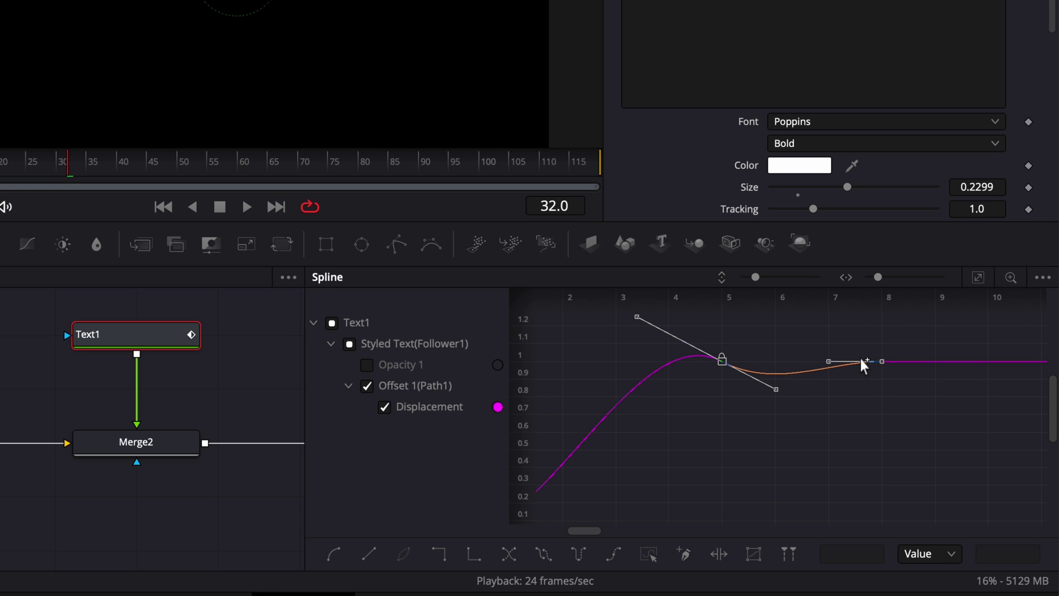
Play back the text animation and scrub through the opening frames to check the bounce.
{"action": "key", "text": "space"}
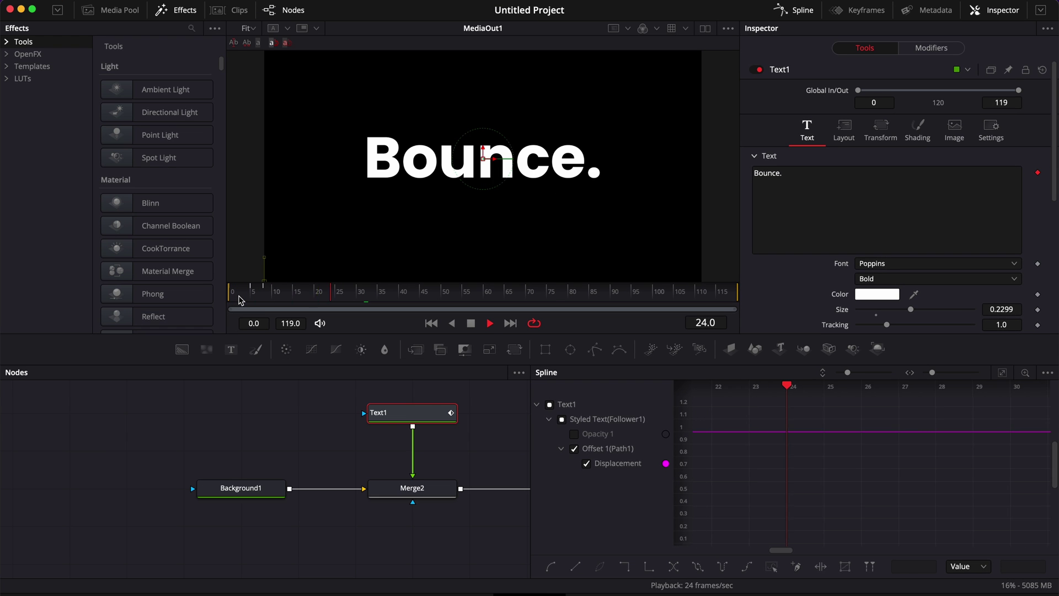
{"action": "left_click_drag", "start_coordinate": [241, 300], "coordinate": [272, 300]}
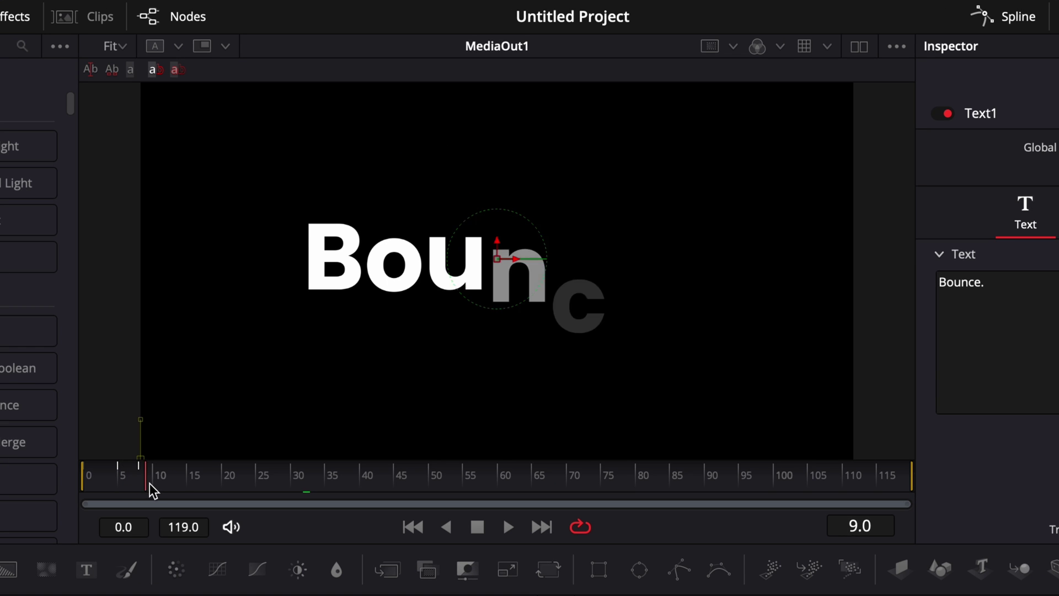
{"action": "mouse_move", "coordinate": [153, 490]}
{"action": "left_mouse_down"}
{"action": "mouse_move", "coordinate": [123, 494]}
{"action": "mouse_move", "coordinate": [146, 494]}
{"action": "left_mouse_up"}
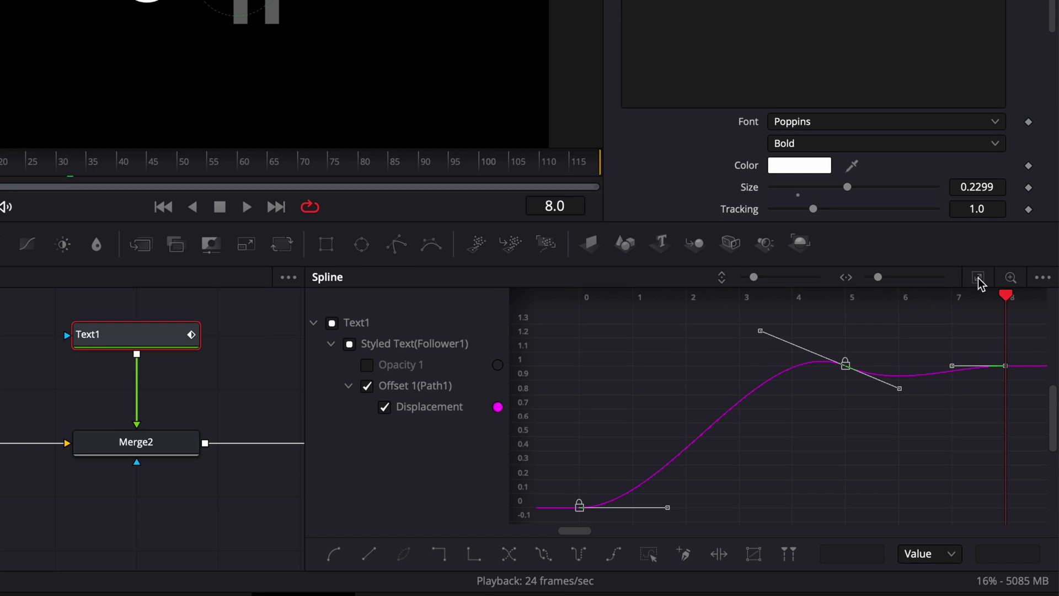
Set Ease In to 100 for all displacement keyframes and review the bounce from the start.
{"action": "left_click_drag", "start_coordinate": [564, 517], "coordinate": [1018, 346]}
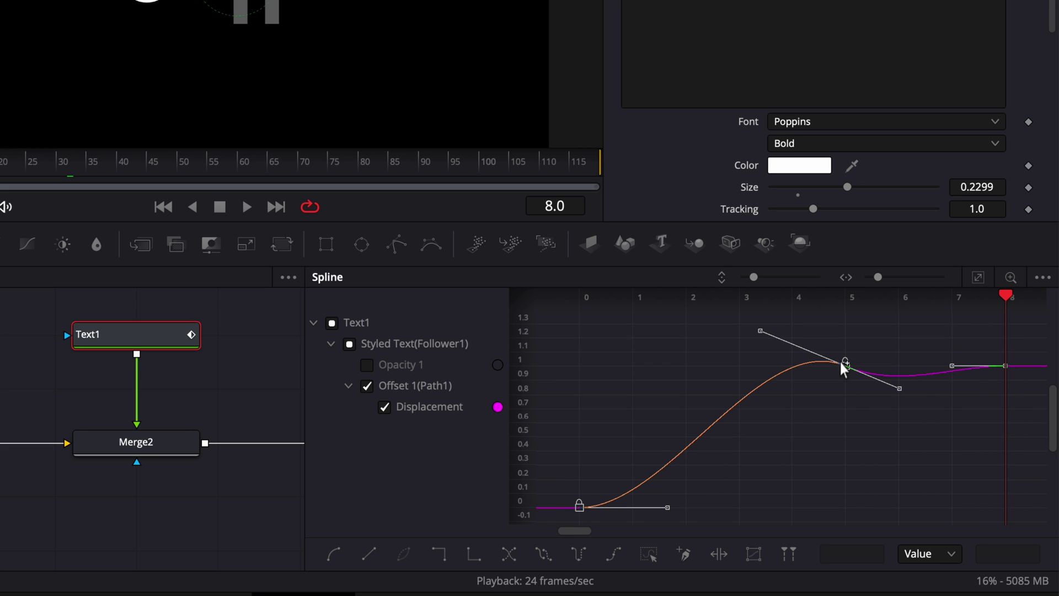
{"action": "key", "text": "t"}
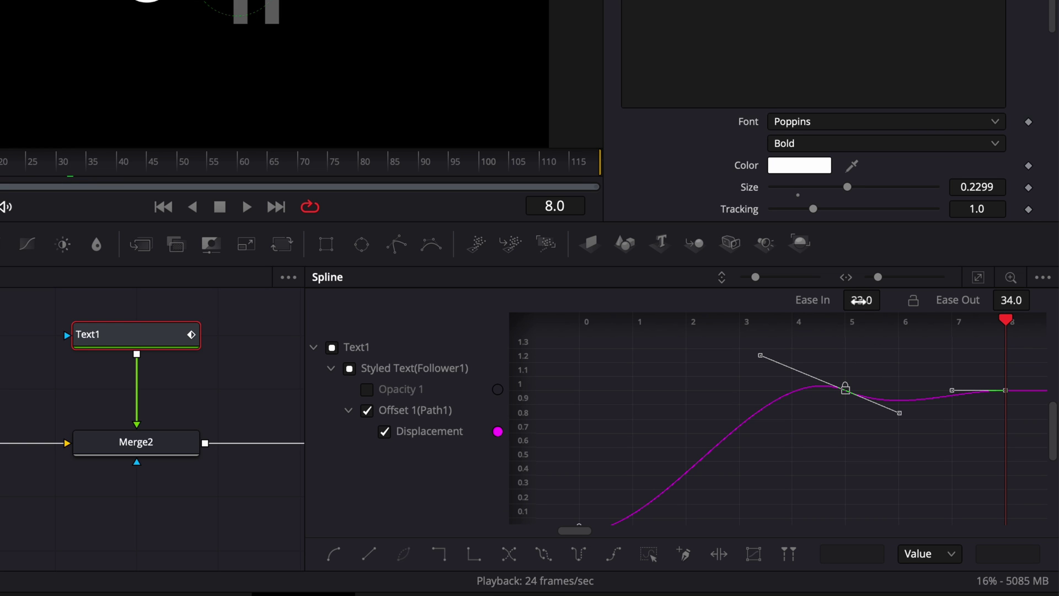
{"action": "mouse_move", "coordinate": [862, 300]}
{"action": "left_mouse_down"}
{"action": "mouse_move", "coordinate": [910, 303]}
{"action": "mouse_move", "coordinate": [862, 307]}
{"action": "left_mouse_up"}
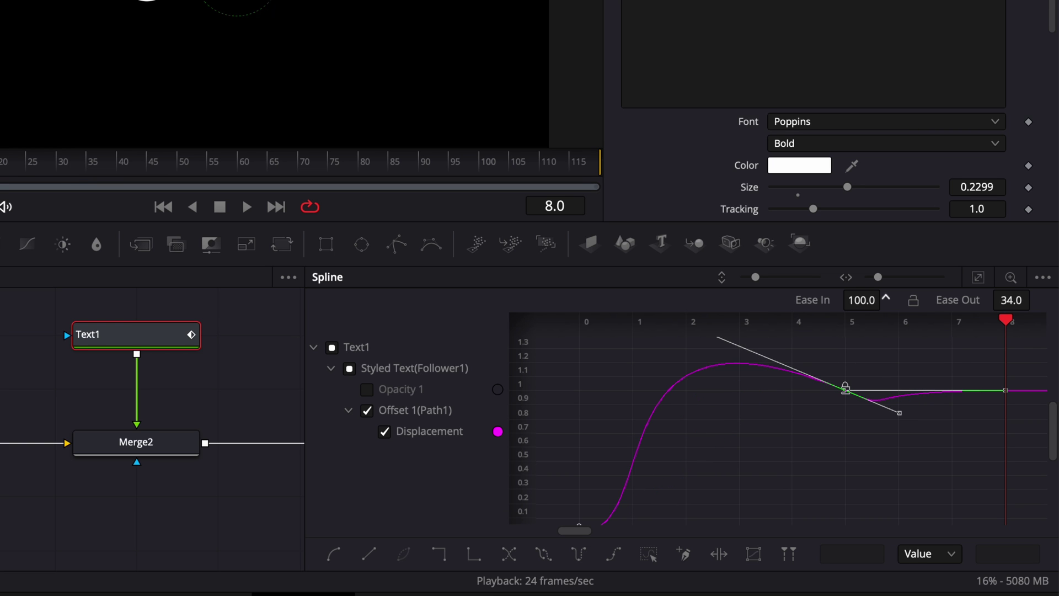
{"action": "scroll", "coordinate": [676, 503], "scroll_direction": "left", "scroll_amount": 1}
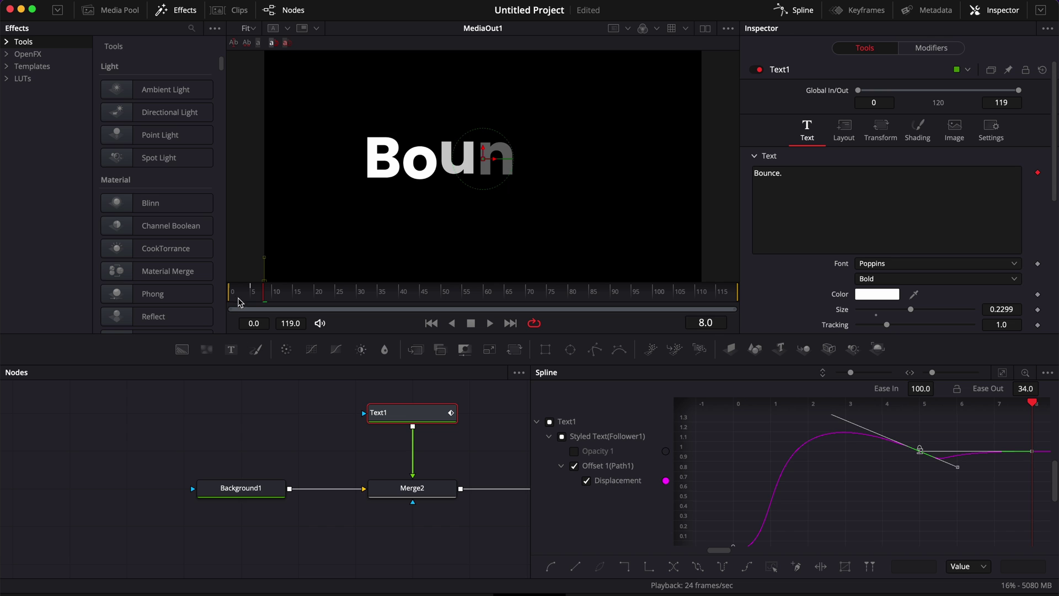
{"action": "left_click_drag", "start_coordinate": [241, 302], "coordinate": [230, 299]}
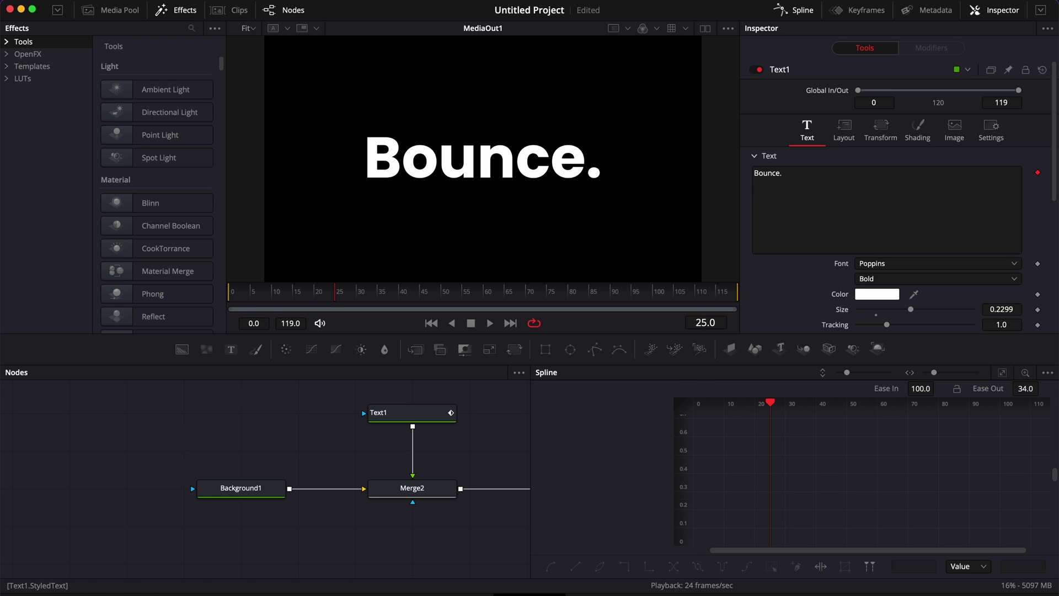
Set the delay between each character in Text1's Follower timing to 1.0 and play back the animation.
{"action": "left_click", "coordinate": [406, 412]}
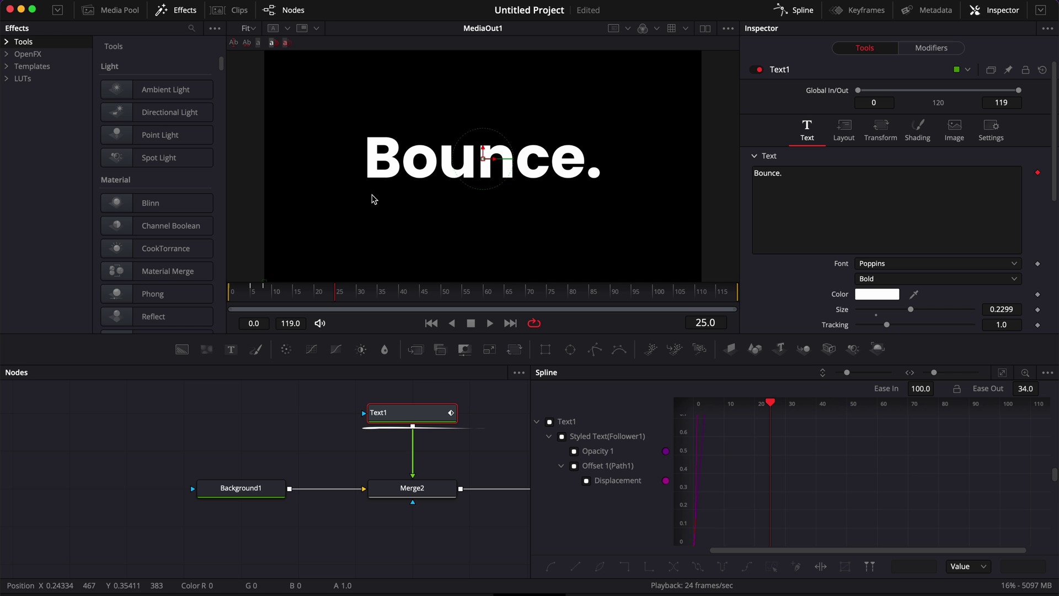
{"action": "left_click", "coordinate": [931, 48]}
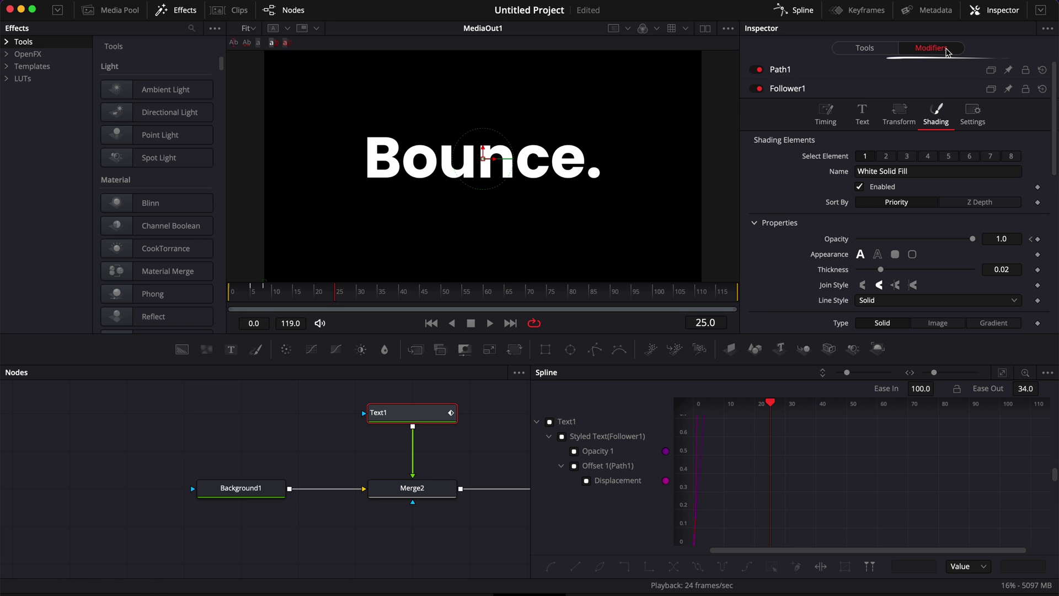
{"action": "left_click", "coordinate": [828, 115]}
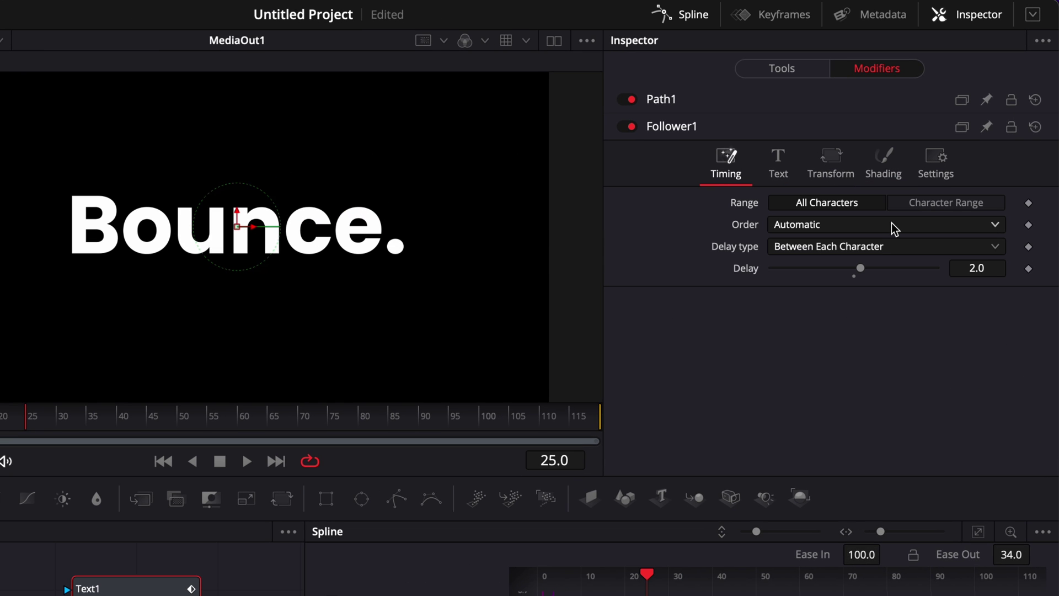
{"action": "left_click", "coordinate": [1011, 188]}
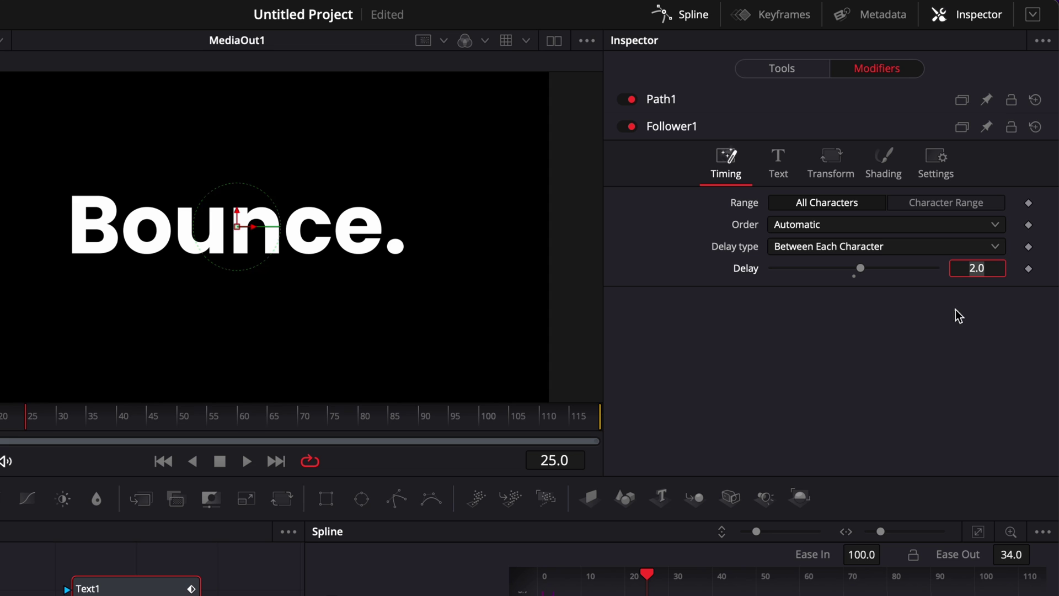
{"action": "type", "text": "1"}
{"action": "key", "text": "Return"}
{"action": "key", "text": "space"}
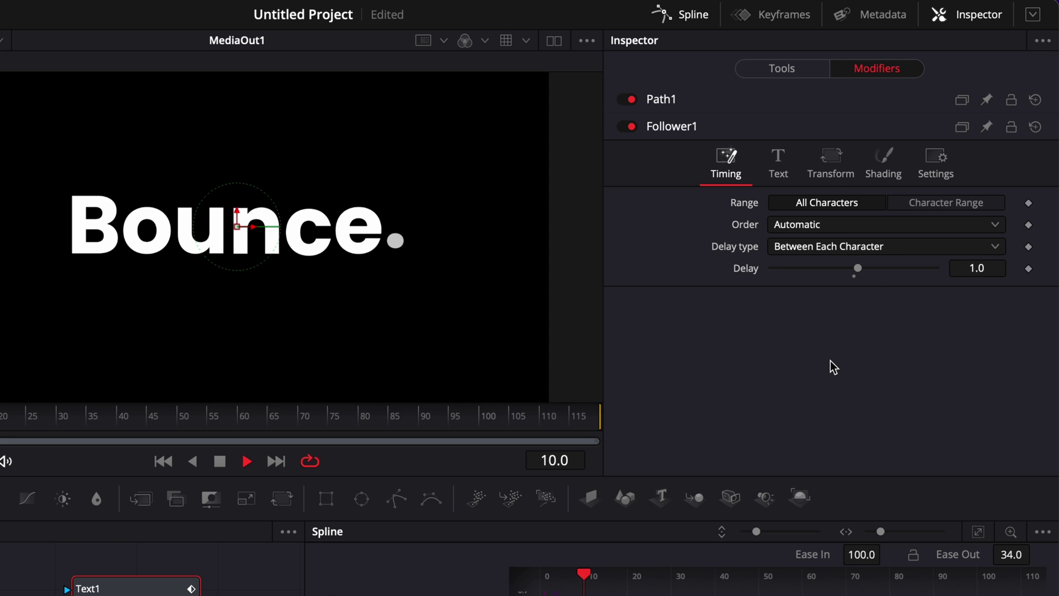
{"action": "key", "text": "space"}
Try a Follower delay of 5.0, play back the animation, and undo the delay changes.
{"action": "left_click", "coordinate": [985, 266]}
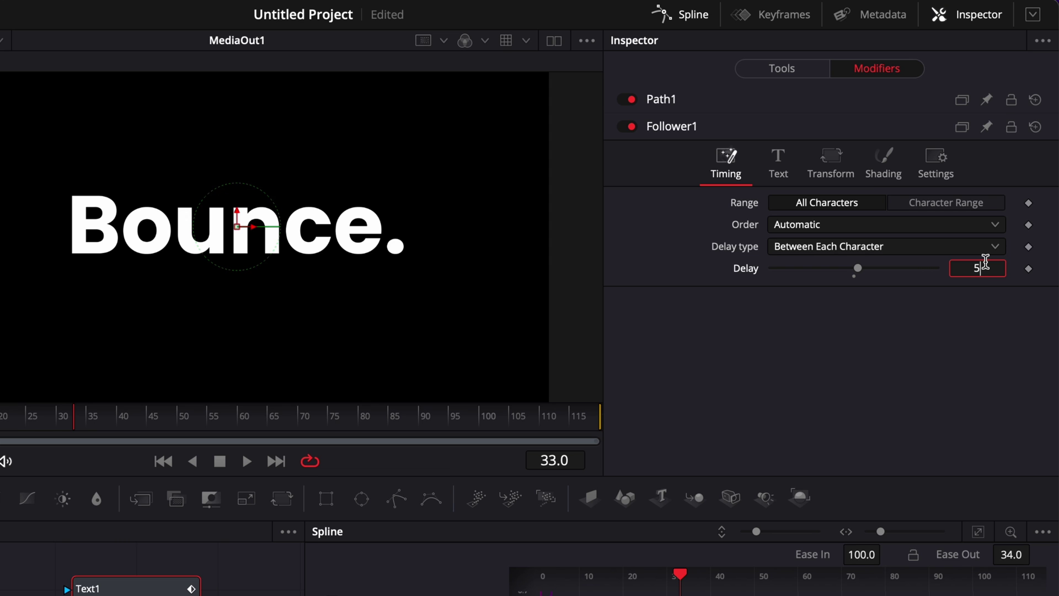
{"action": "key", "text": "Return"}
{"action": "key", "text": "space"}
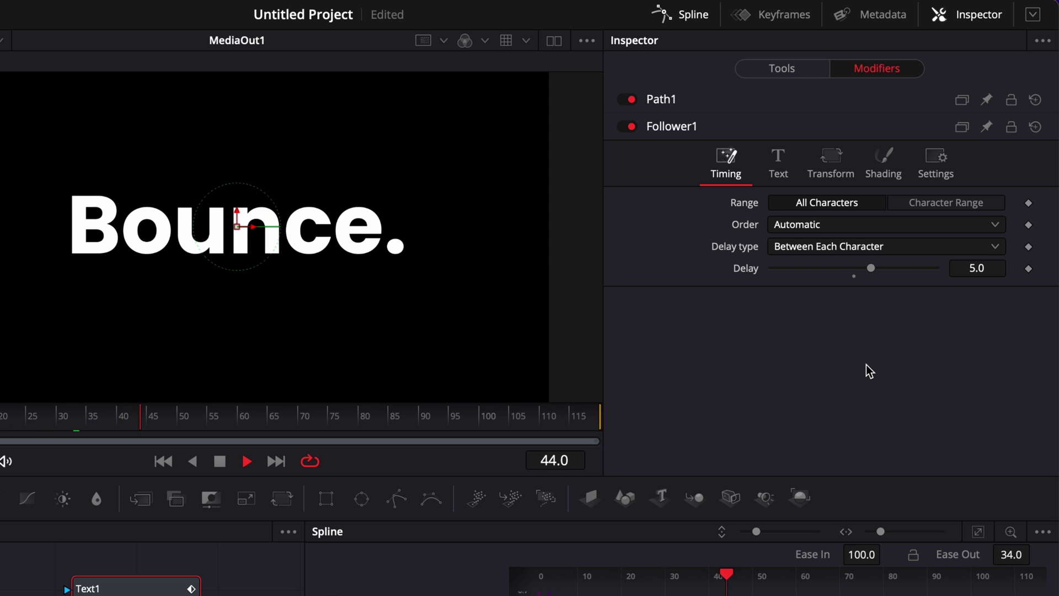
{"action": "key", "text": "space"}
{"action": "key", "text": "ctrl+z"}
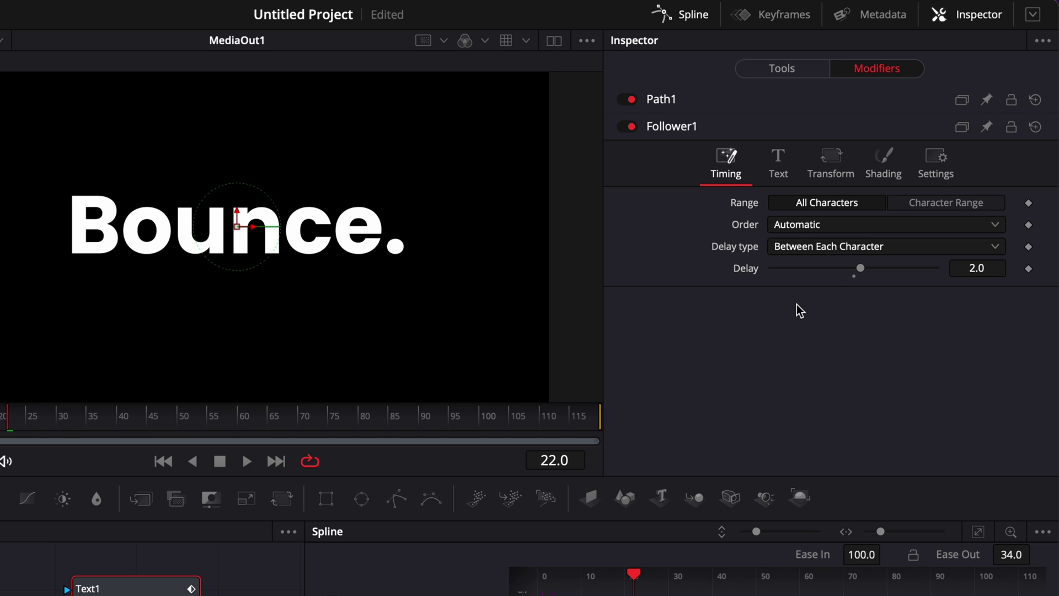
Try two other character orders for the Follower, the second being Inside Out, playing each from the start.
{"action": "left_click", "coordinate": [804, 224]}
{"action": "left_click", "coordinate": [800, 288]}
{"action": "key", "text": "Home"}
{"action": "key", "text": "space"}
{"action": "key", "text": "space"}
{"action": "left_click", "coordinate": [803, 224]}
{"action": "left_click", "coordinate": [809, 309]}
{"action": "key", "text": "Home"}
{"action": "key", "text": "space"}
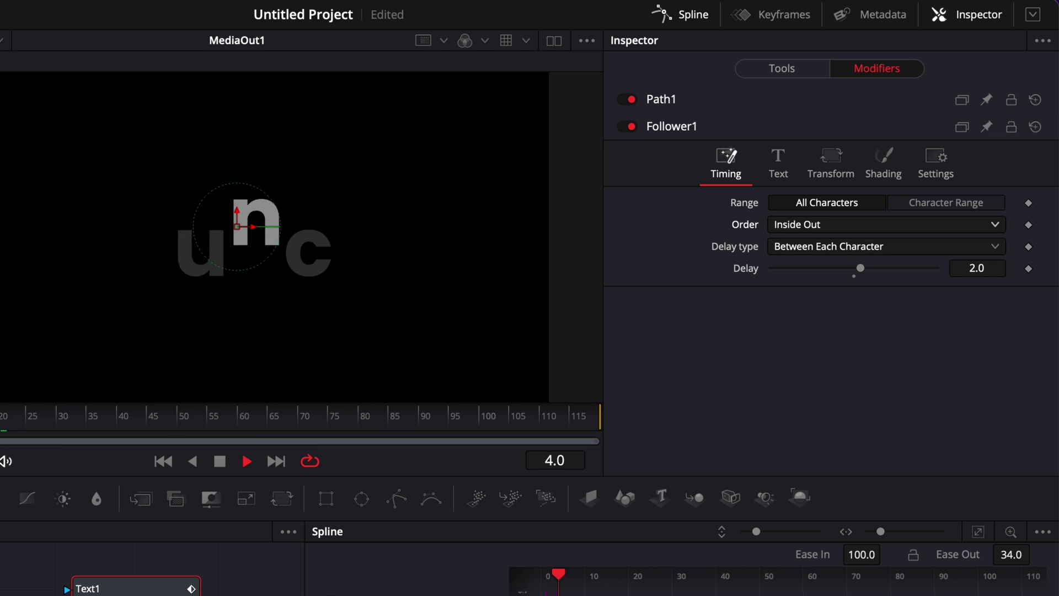
{"action": "key", "text": "space"}
Set the Follower's character order to Outside In and play the animation from the start.
{"action": "left_click", "coordinate": [800, 225]}
{"action": "left_click", "coordinate": [790, 326]}
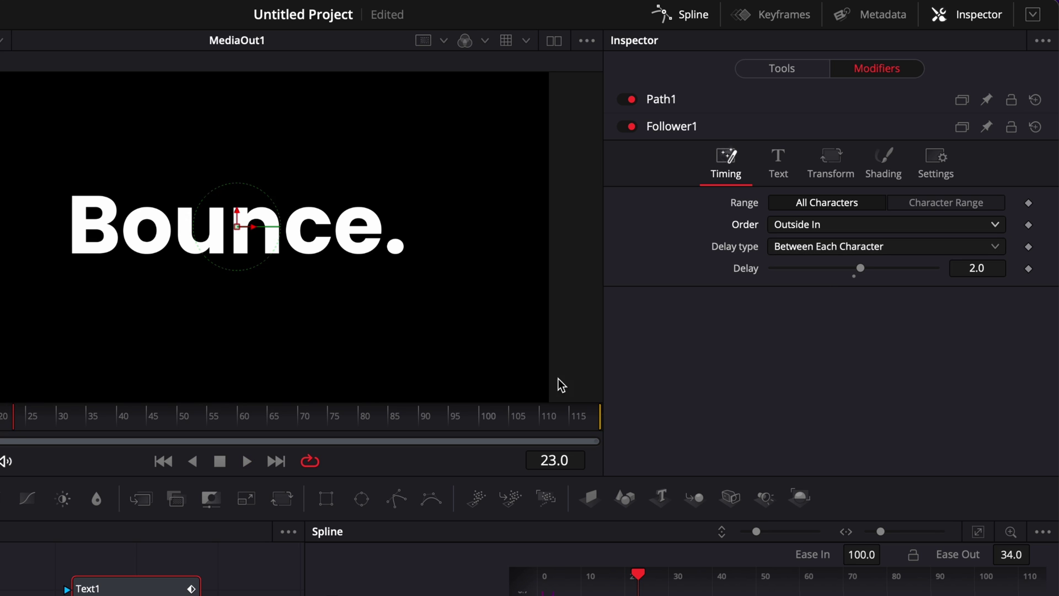
{"action": "key", "text": "Home"}
{"action": "key", "text": "space"}
{"action": "key", "text": "space"}
Try one more character order, set the Follower's order to Completely Random, and play each from the start.
{"action": "left_click", "coordinate": [800, 224]}
{"action": "left_click", "coordinate": [810, 345]}
{"action": "key", "text": "Home"}
{"action": "key", "text": "space"}
{"action": "left_click", "coordinate": [828, 224]}
{"action": "left_click", "coordinate": [804, 364]}
{"action": "key", "text": "Home"}
{"action": "key", "text": "space"}
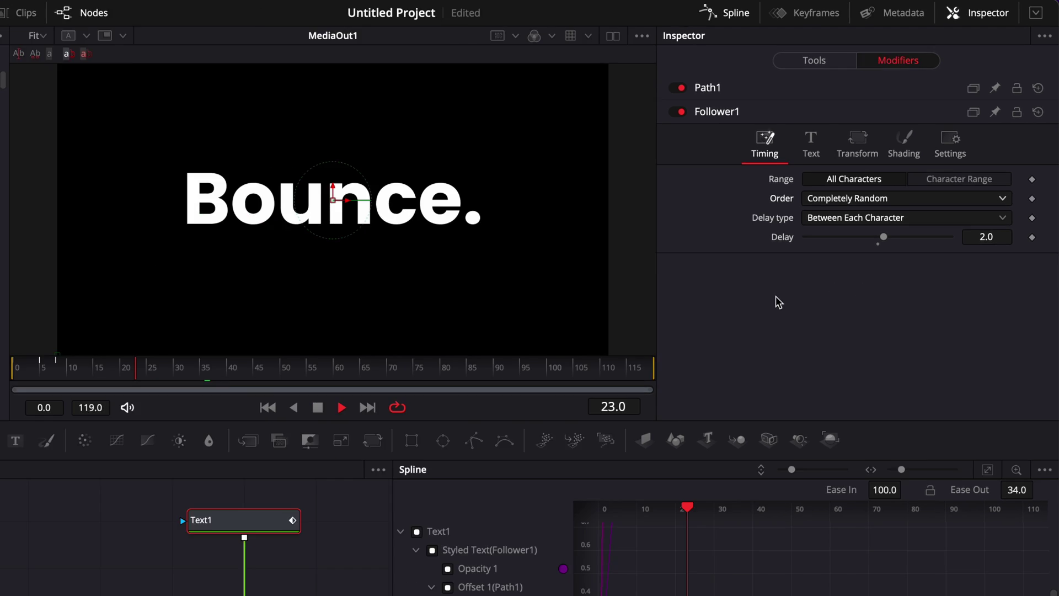
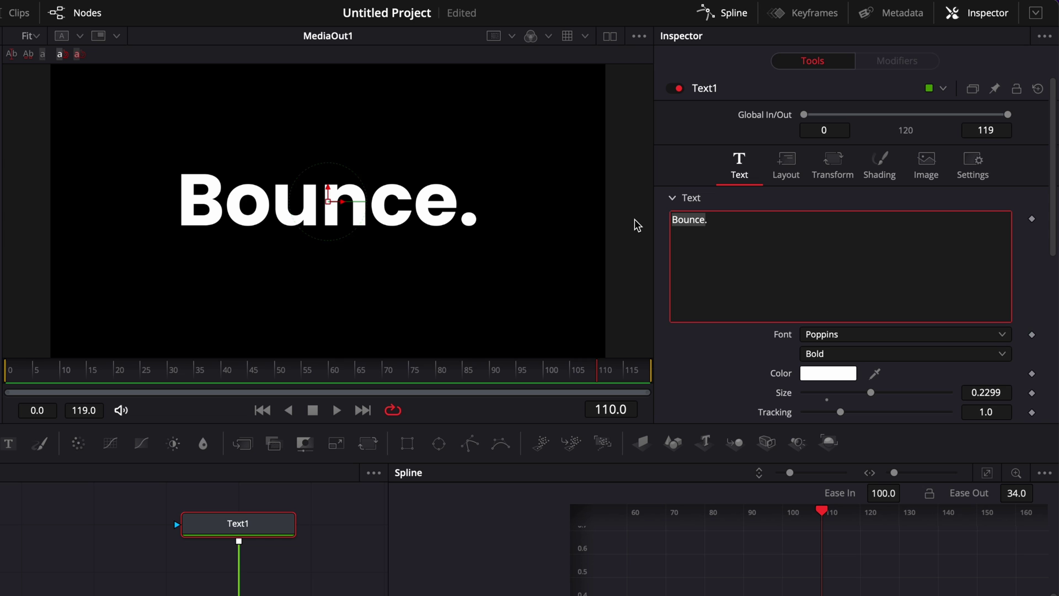
Change Text1's wording to "Creative." and apply a Follower modifier to the text.
{"action": "type", "text": "Creati"}
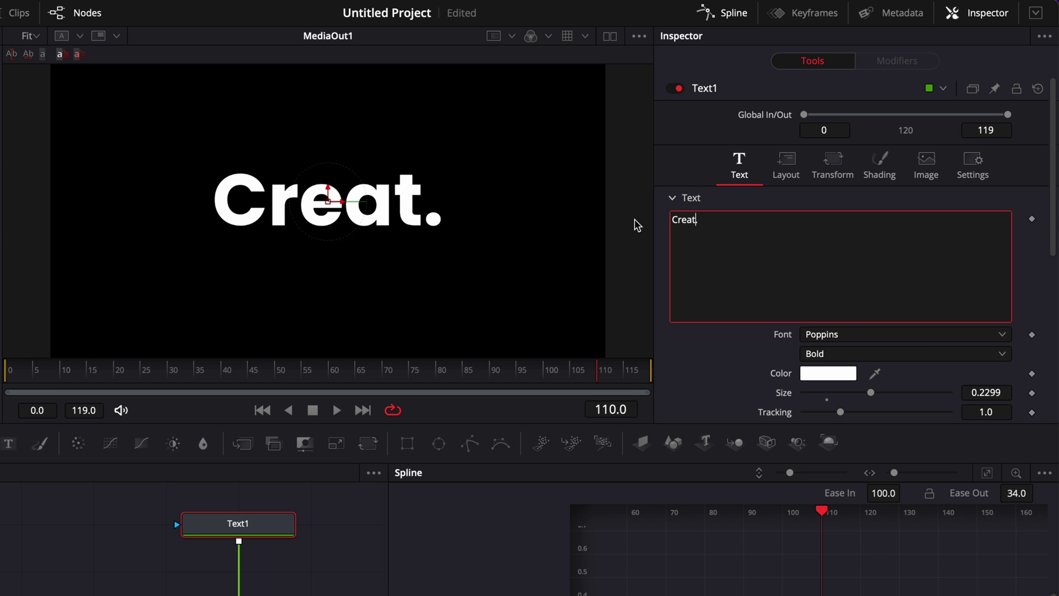
{"action": "type", "text": "ve"}
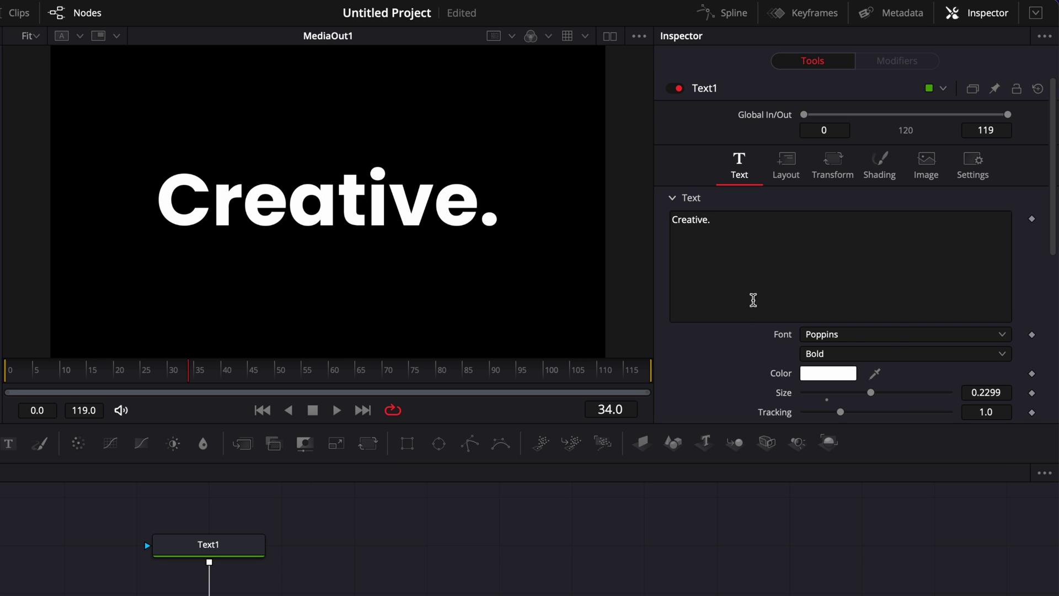
{"action": "right_click", "coordinate": [754, 266]}
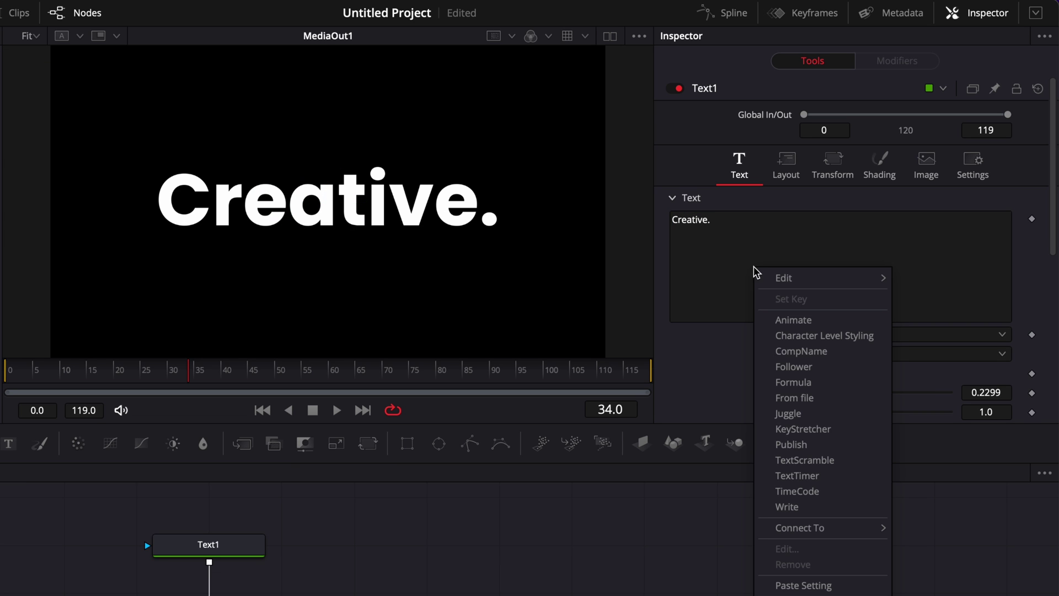
{"action": "left_click", "coordinate": [800, 366]}
Set the new Follower's delay between each character to 1.
{"action": "left_click", "coordinate": [890, 60]}
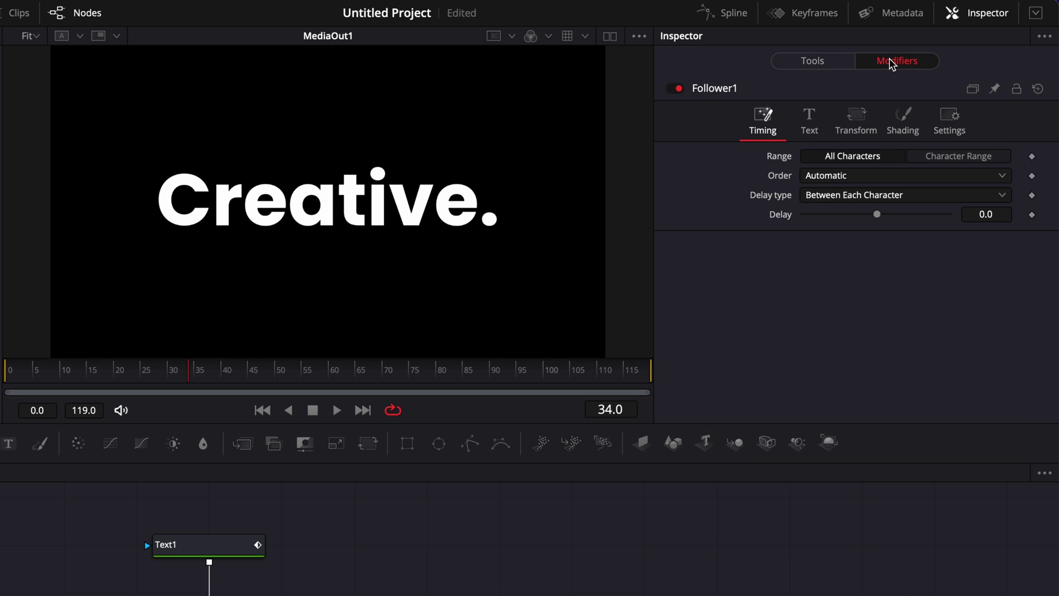
{"action": "left_click", "coordinate": [1001, 215]}
{"action": "type", "text": "1"}
{"action": "key", "text": "Return"}
At frame 5, keyframe the Follower's shading opacity at 1.0 and its position offset at 0.0.
{"action": "left_click", "coordinate": [903, 128]}
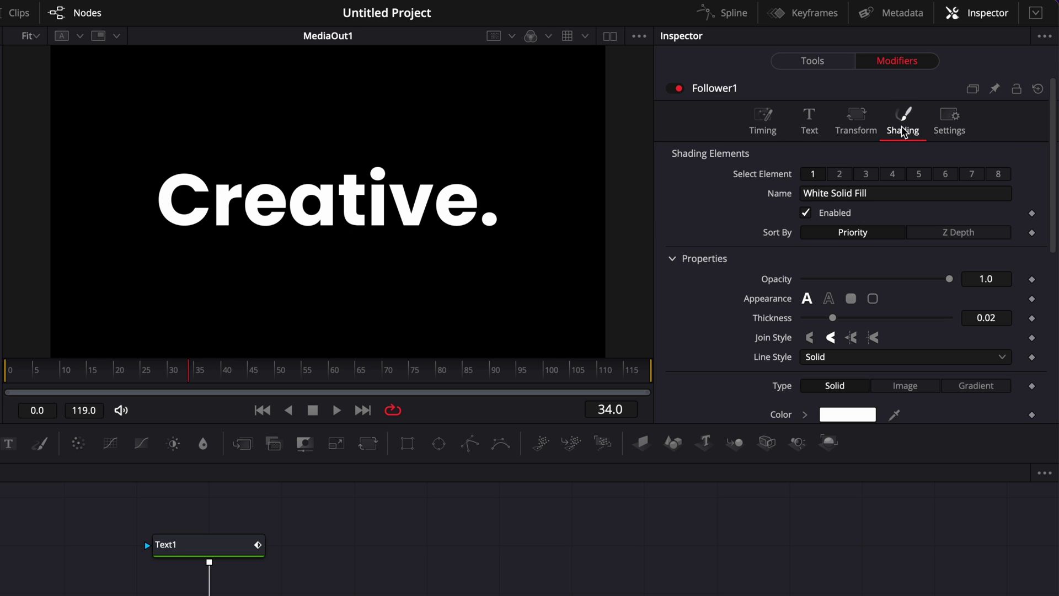
{"action": "left_click", "coordinate": [35, 380]}
{"action": "left_click", "coordinate": [1032, 280]}
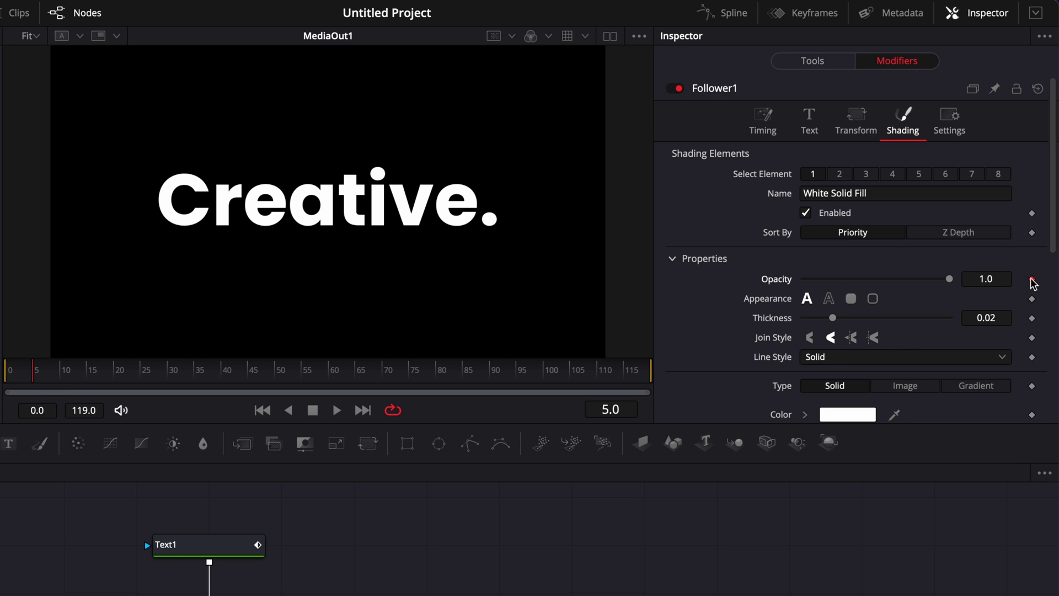
{"action": "scroll", "coordinate": [988, 309], "scroll_direction": "down", "scroll_amount": 6}
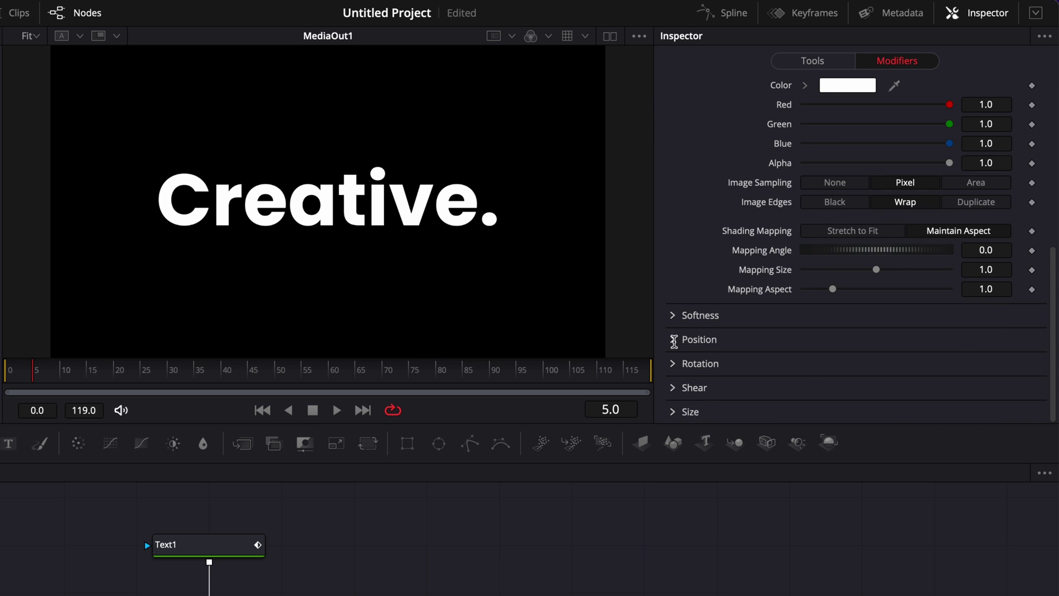
{"action": "left_click", "coordinate": [674, 341]}
{"action": "scroll", "coordinate": [734, 354], "scroll_direction": "down", "scroll_amount": 2}
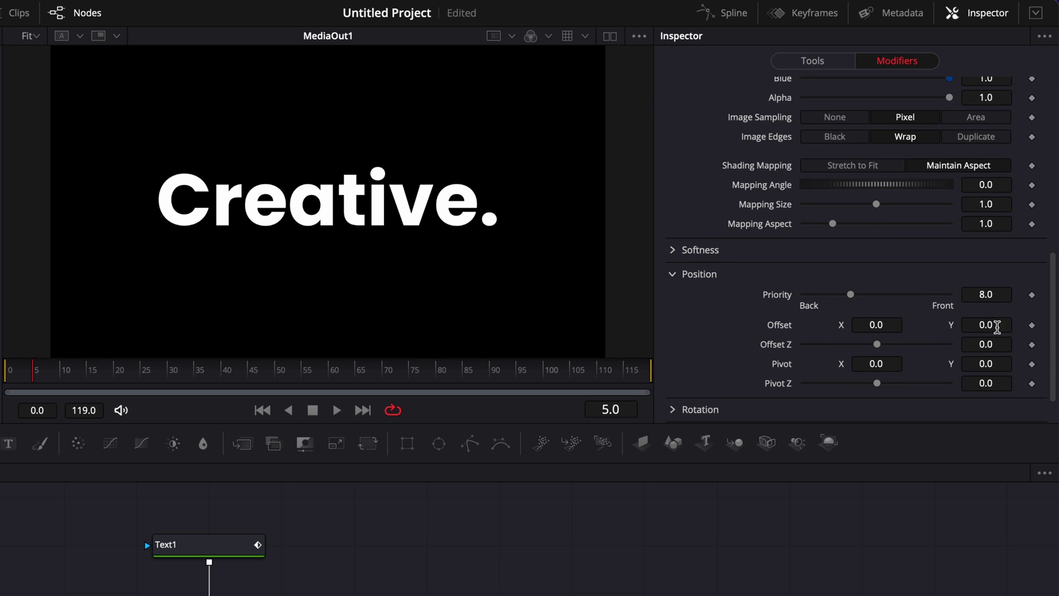
{"action": "left_click", "coordinate": [1033, 327]}
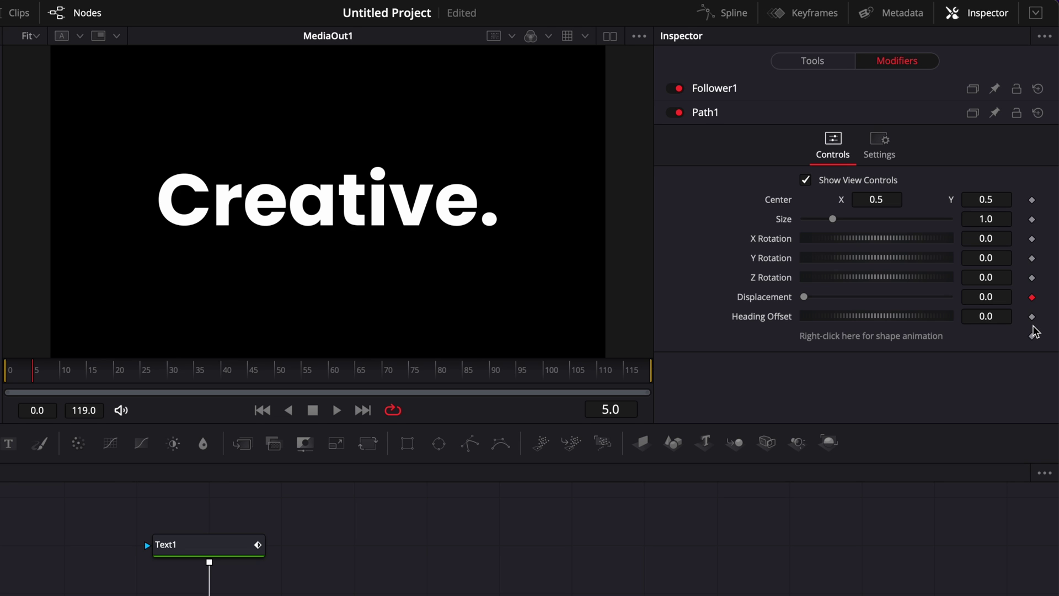
Keyframe the Follower's Shear X at 0.0 on frame 5 and at -1.0 on frame 0.
{"action": "left_click", "coordinate": [734, 92]}
{"action": "scroll", "coordinate": [923, 340], "scroll_direction": "down", "scroll_amount": 10}
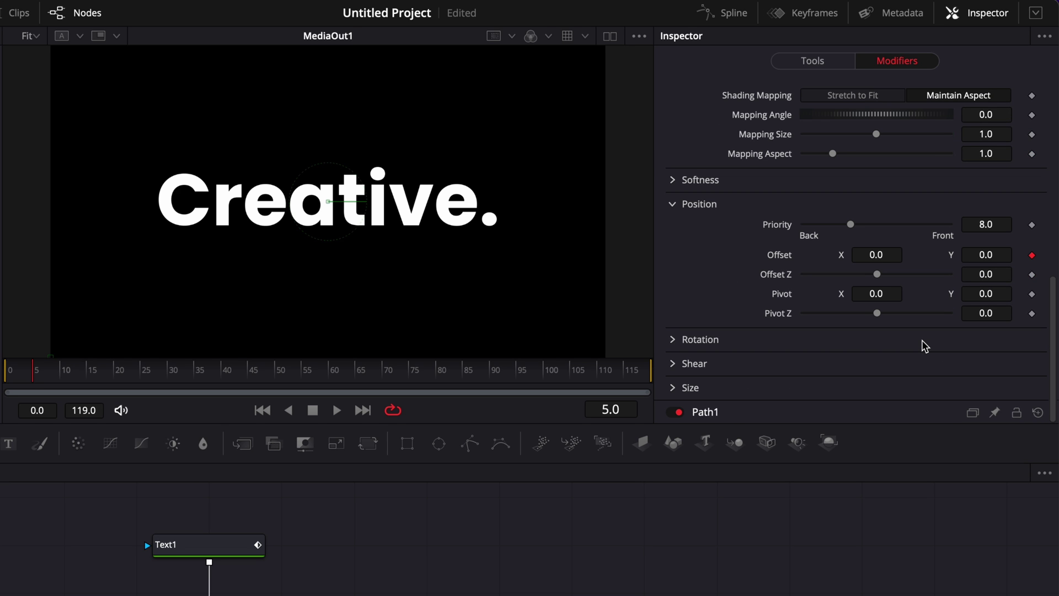
{"action": "left_click", "coordinate": [673, 363]}
{"action": "scroll", "coordinate": [842, 315], "scroll_direction": "down", "scroll_amount": 2}
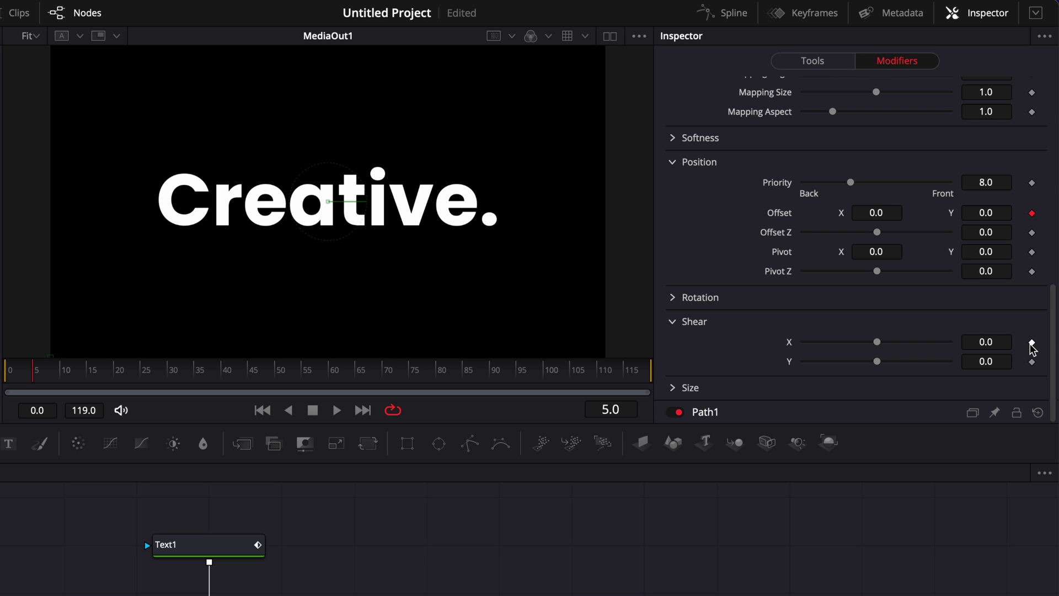
{"action": "left_click", "coordinate": [3, 373]}
{"action": "left_click_drag", "start_coordinate": [877, 342], "coordinate": [772, 353]}
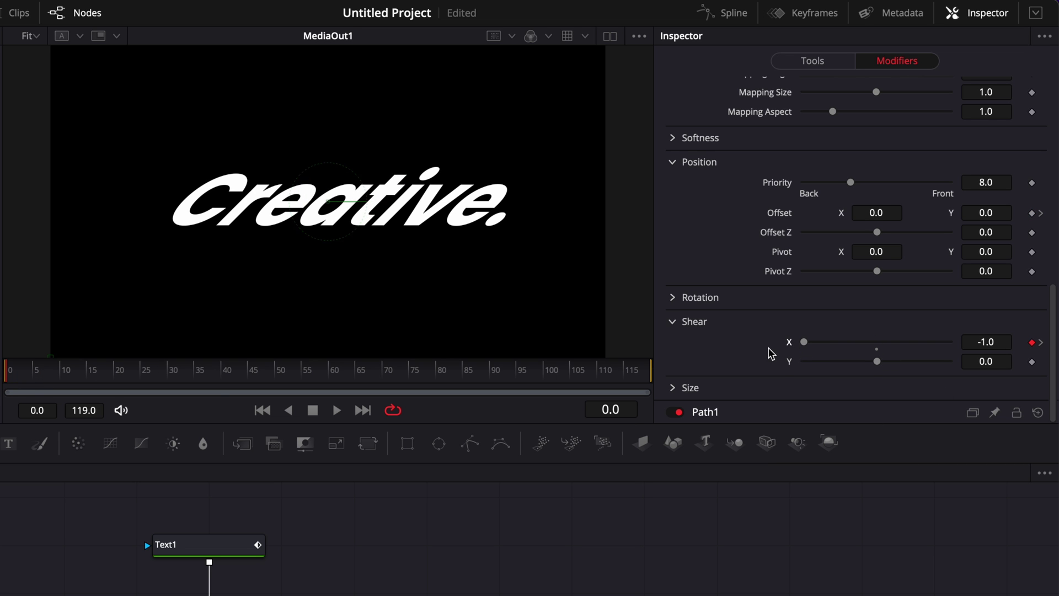
At frame 0, set the Follower's position offset Y to 0.1, make its shading fully transparent, and play the animation.
{"action": "scroll", "coordinate": [906, 228], "scroll_direction": "up", "scroll_amount": 4}
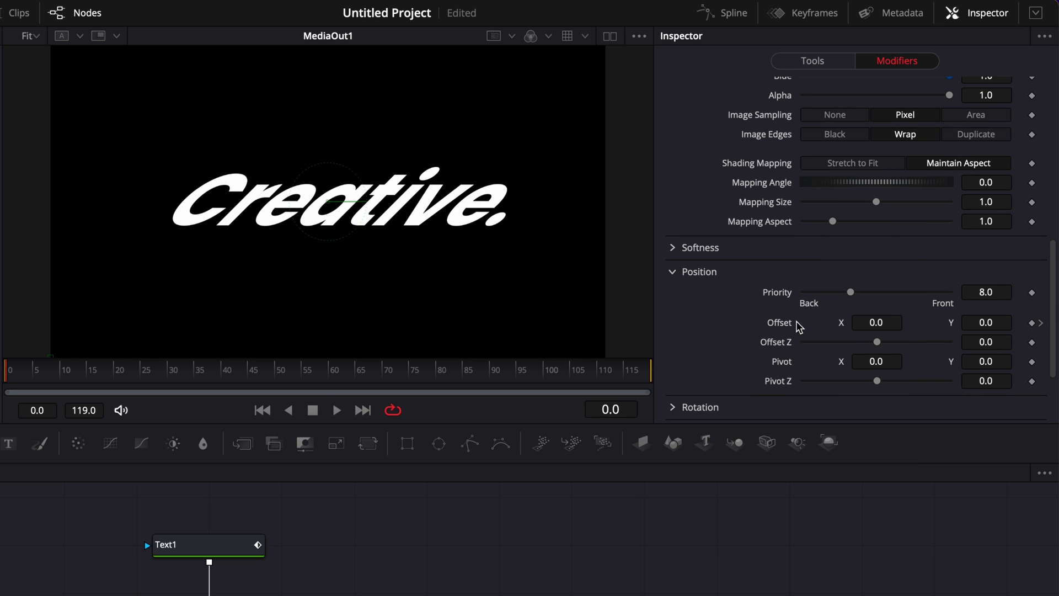
{"action": "left_click", "coordinate": [993, 322]}
{"action": "type", "text": "0.1"}
{"action": "key", "text": "Return"}
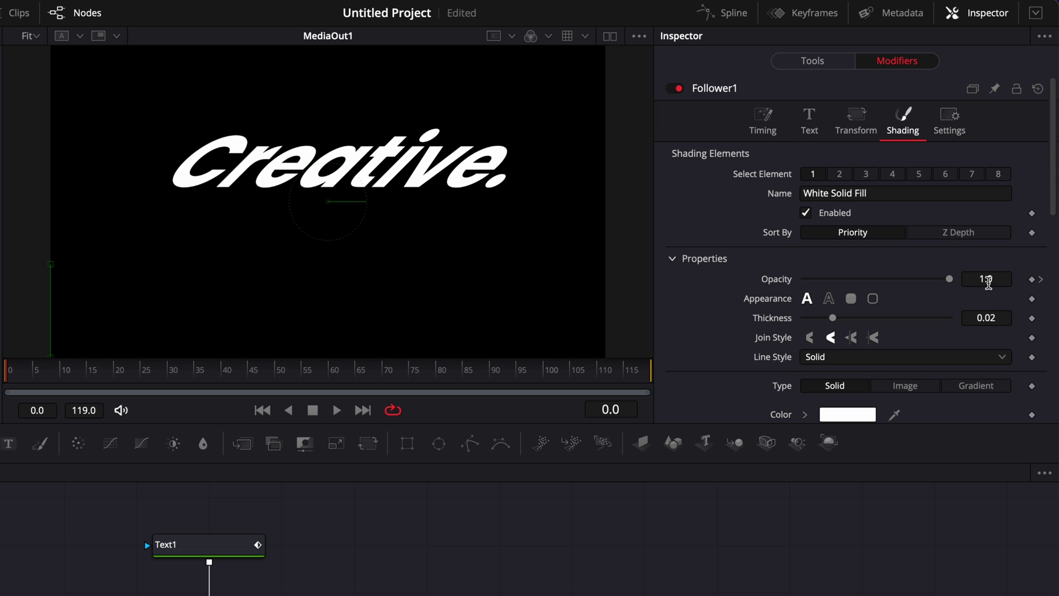
{"action": "left_click_drag", "start_coordinate": [949, 279], "coordinate": [724, 280]}
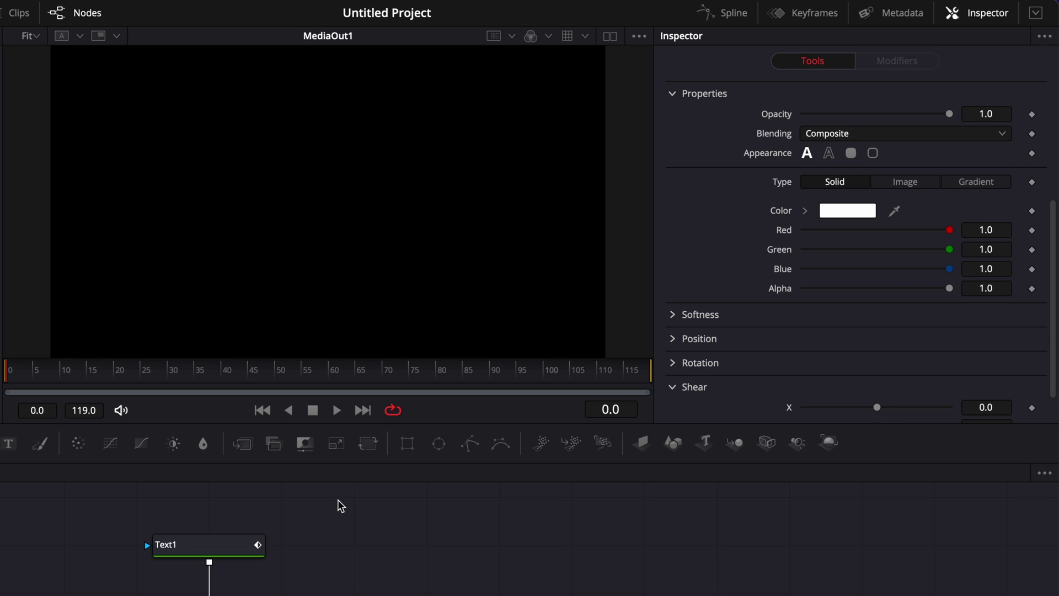
{"action": "key", "text": "space"}
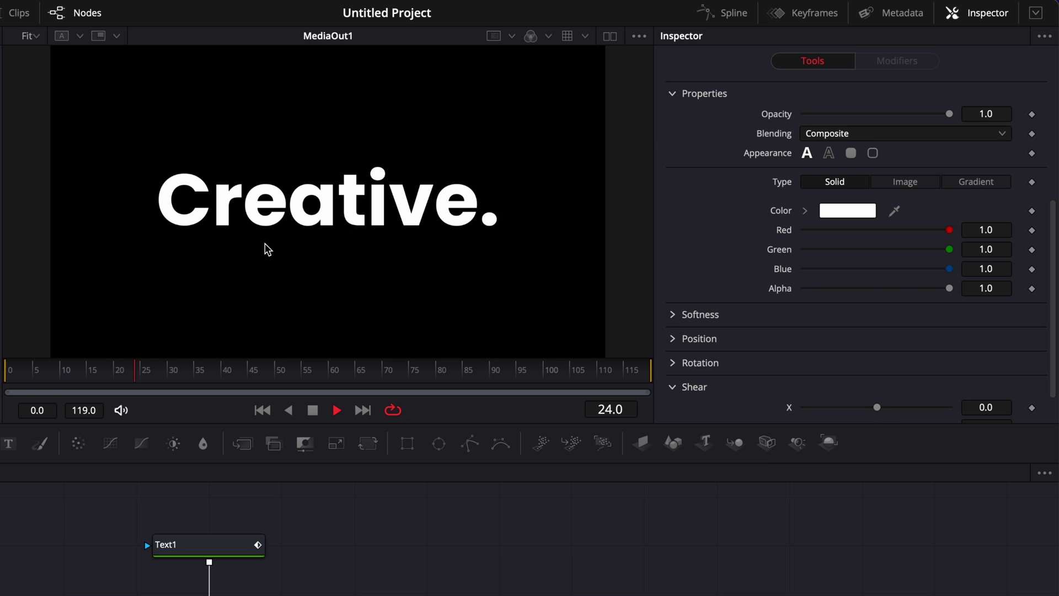
{"action": "key", "text": "space"}
Keyframe Text1's size at 0.2299 on frame 10 and at 0.2008 on frame 15, and return to the start.
{"action": "left_click", "coordinate": [212, 542]}
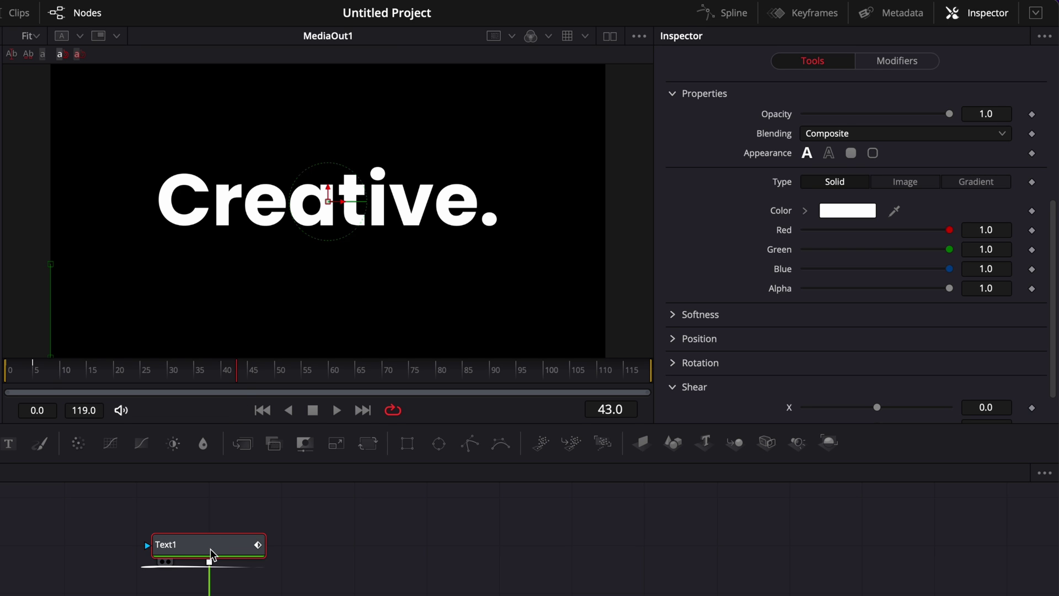
{"action": "scroll", "coordinate": [902, 274], "scroll_direction": "up", "scroll_amount": 4}
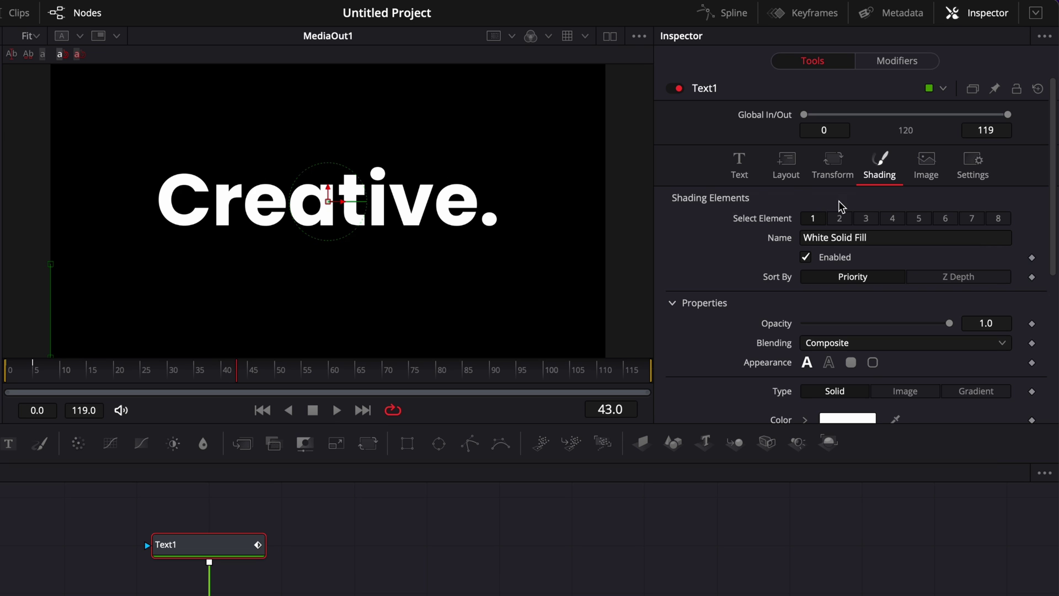
{"action": "left_click", "coordinate": [741, 165]}
{"action": "left_click", "coordinate": [10, 375]}
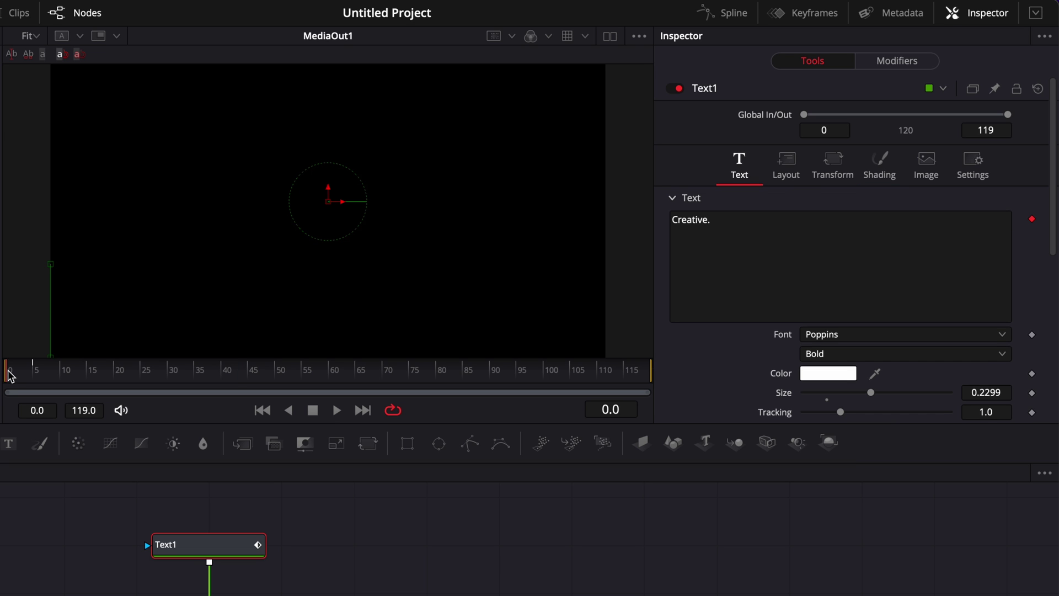
{"action": "left_click_drag", "start_coordinate": [13, 376], "coordinate": [59, 378]}
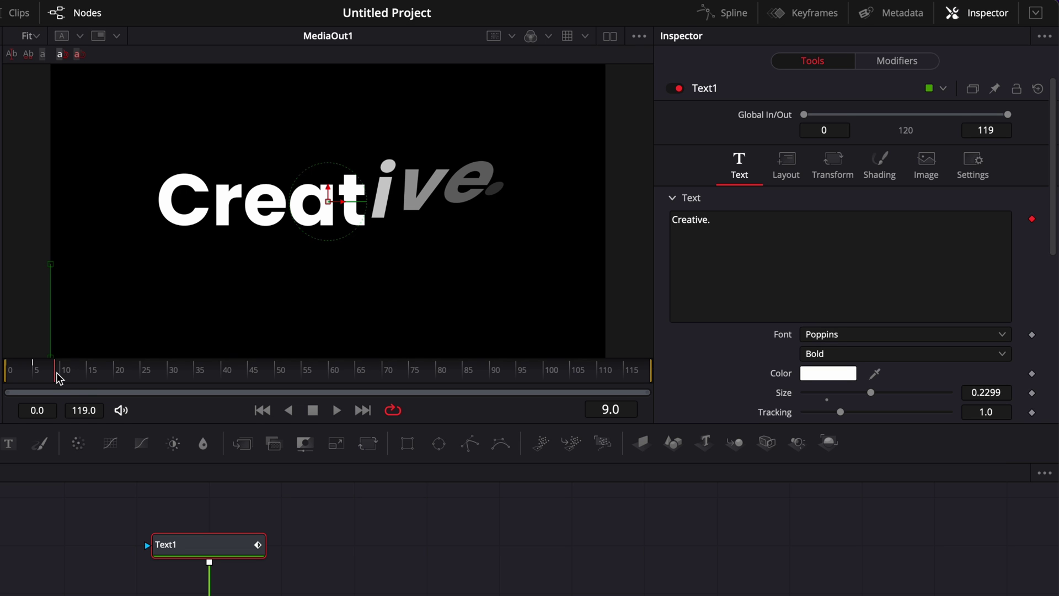
{"action": "left_click", "coordinate": [64, 381]}
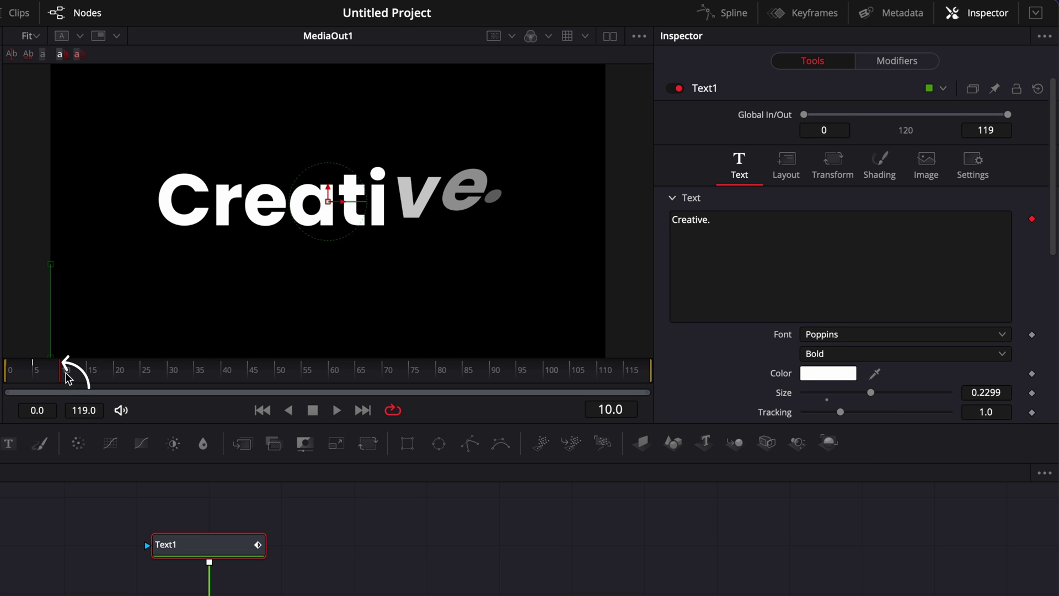
{"action": "left_click", "coordinate": [1032, 393]}
{"action": "left_click_drag", "start_coordinate": [62, 378], "coordinate": [91, 379]}
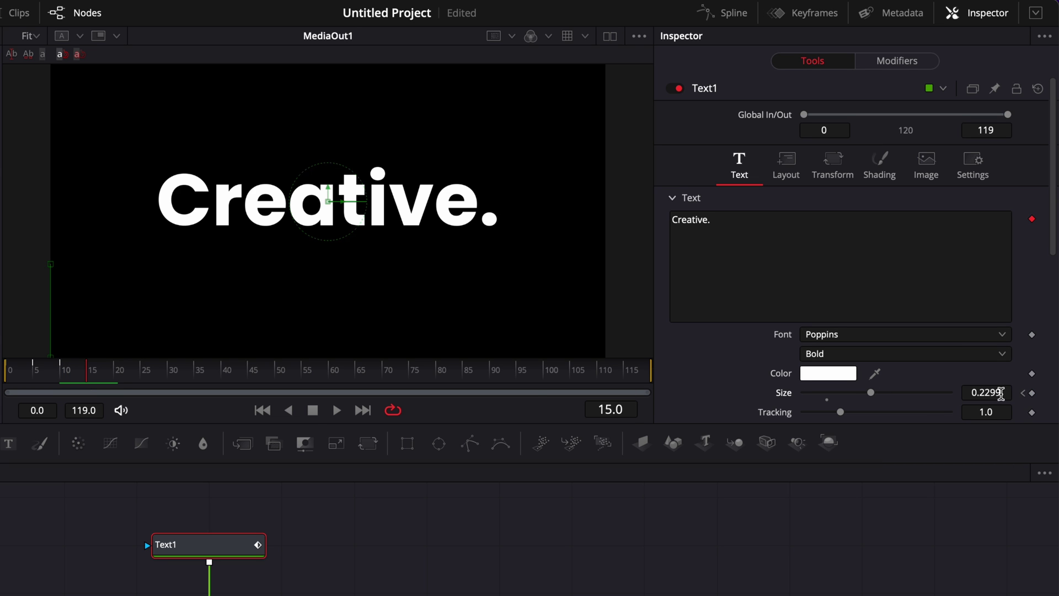
{"action": "left_click_drag", "start_coordinate": [1001, 393], "coordinate": [985, 393]}
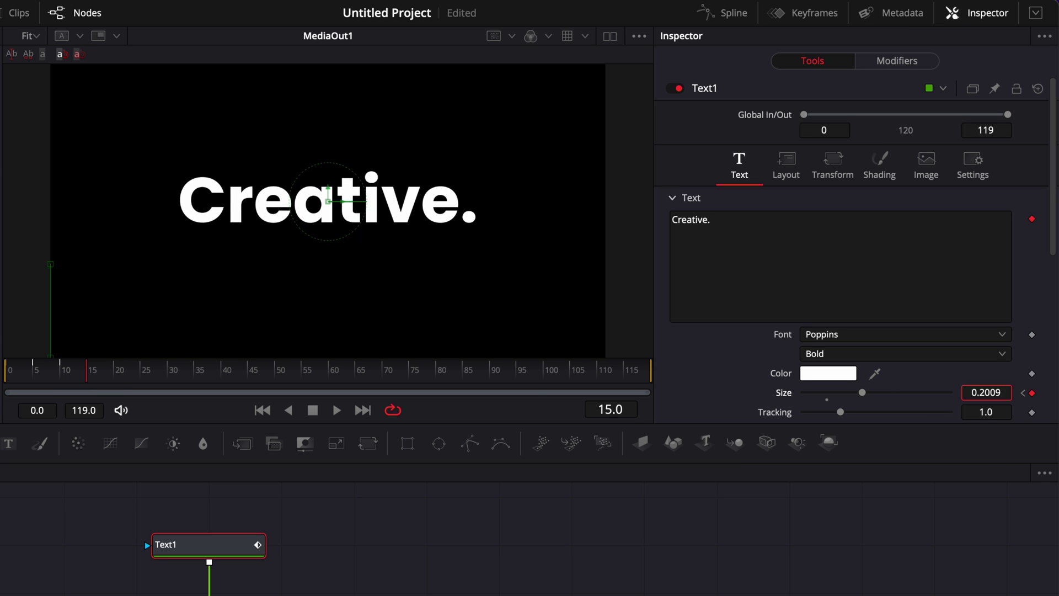
{"action": "key", "text": "Home"}
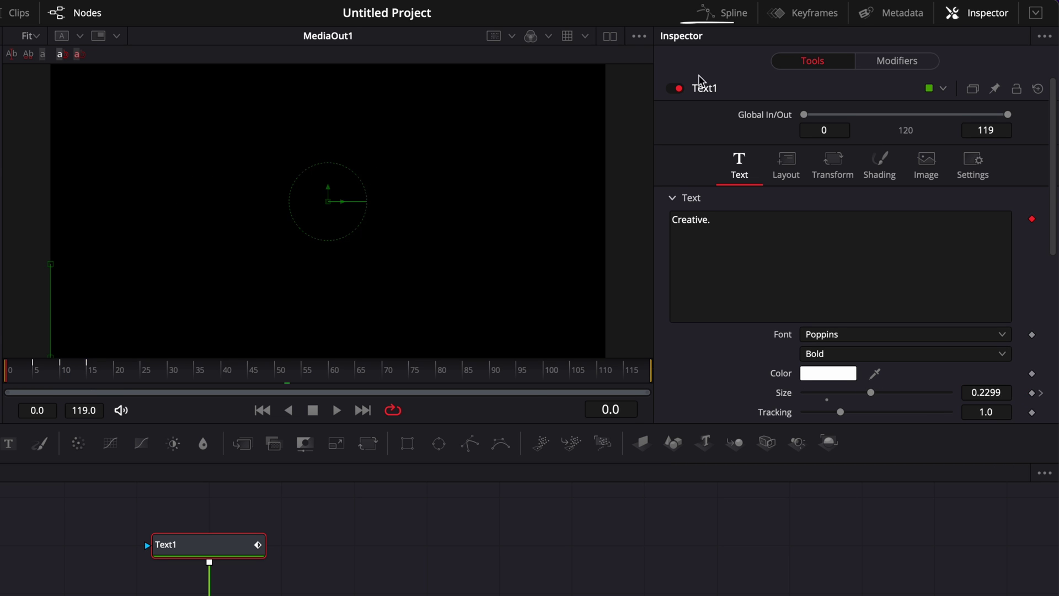
Show the Displacement, Shear X 1 and Size curves together in the Spline editor and fit them to view.
{"action": "left_click", "coordinate": [739, 22]}
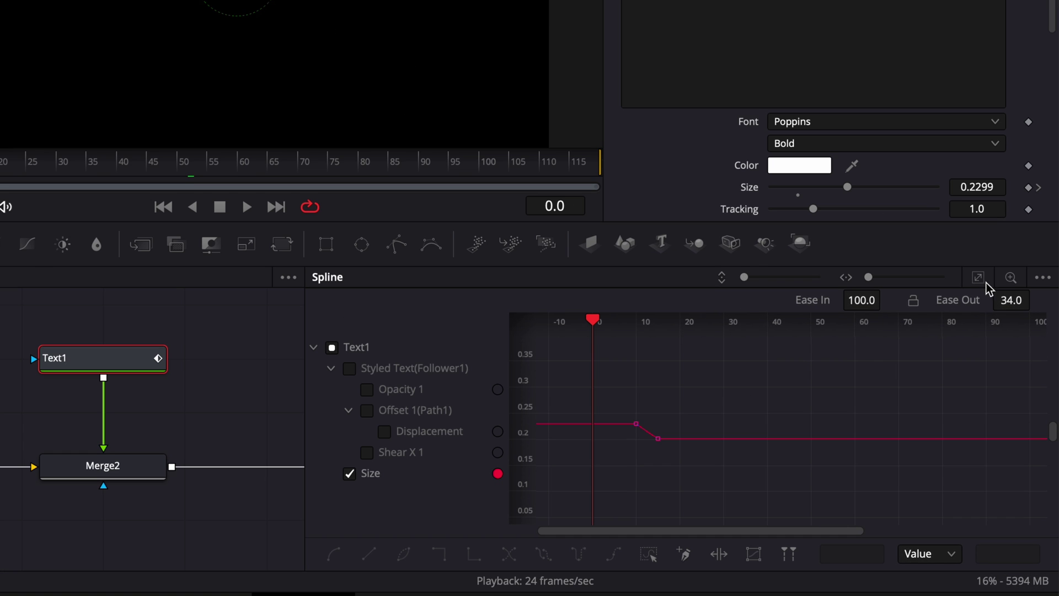
{"action": "left_click", "coordinate": [980, 278]}
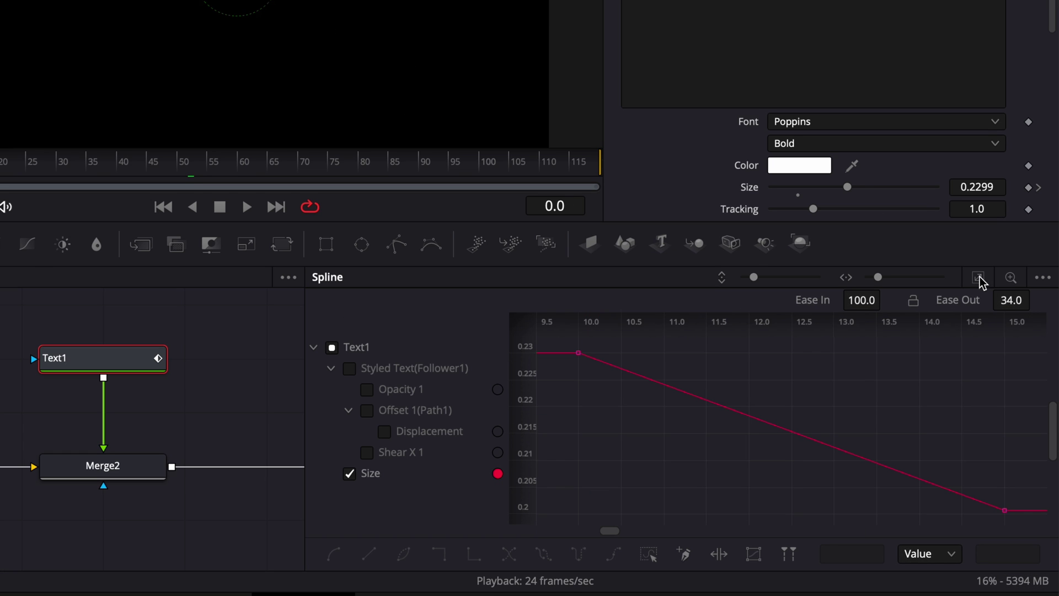
{"action": "left_click", "coordinate": [367, 453]}
{"action": "left_click", "coordinate": [385, 432]}
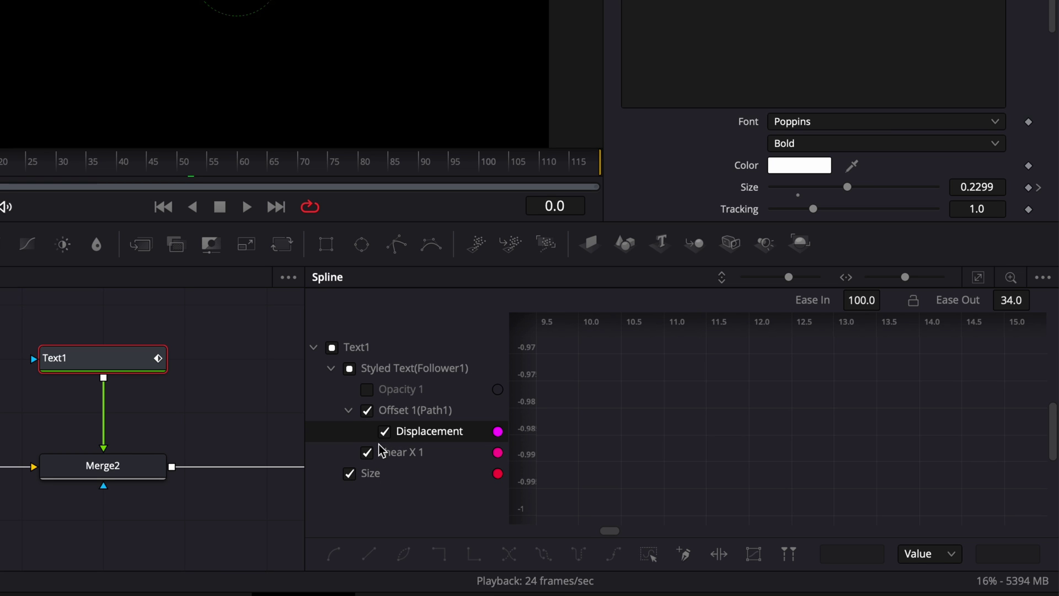
{"action": "left_click", "coordinate": [979, 279]}
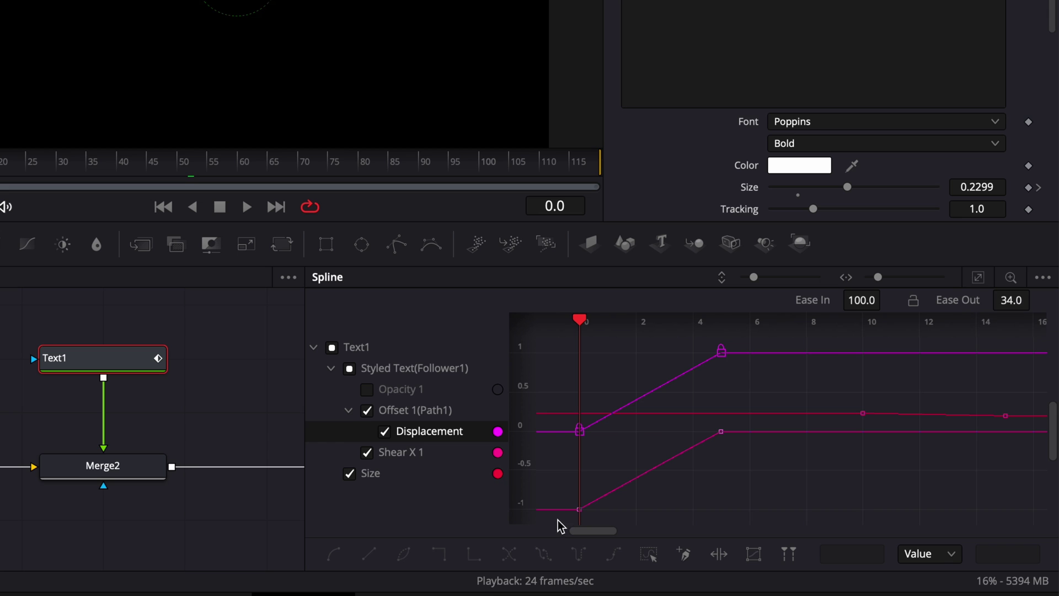
Smooth all keyframes of the Displacement, Shear X 1 and Size curves and set their ease in to 100.
{"action": "left_click_drag", "start_coordinate": [558, 520], "coordinate": [1047, 348]}
{"action": "key", "text": "s"}
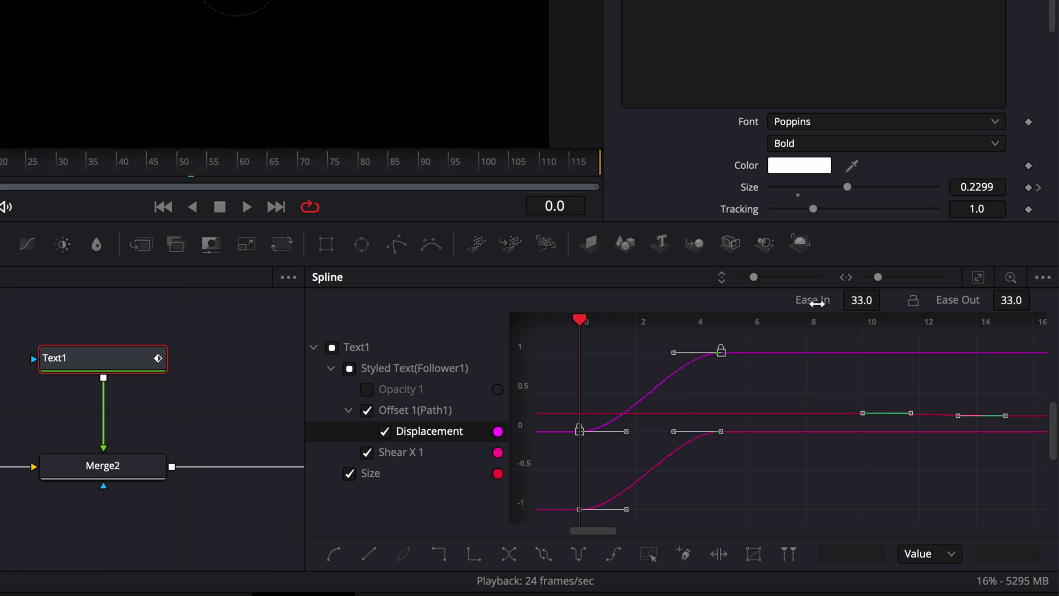
{"action": "key", "text": "t"}
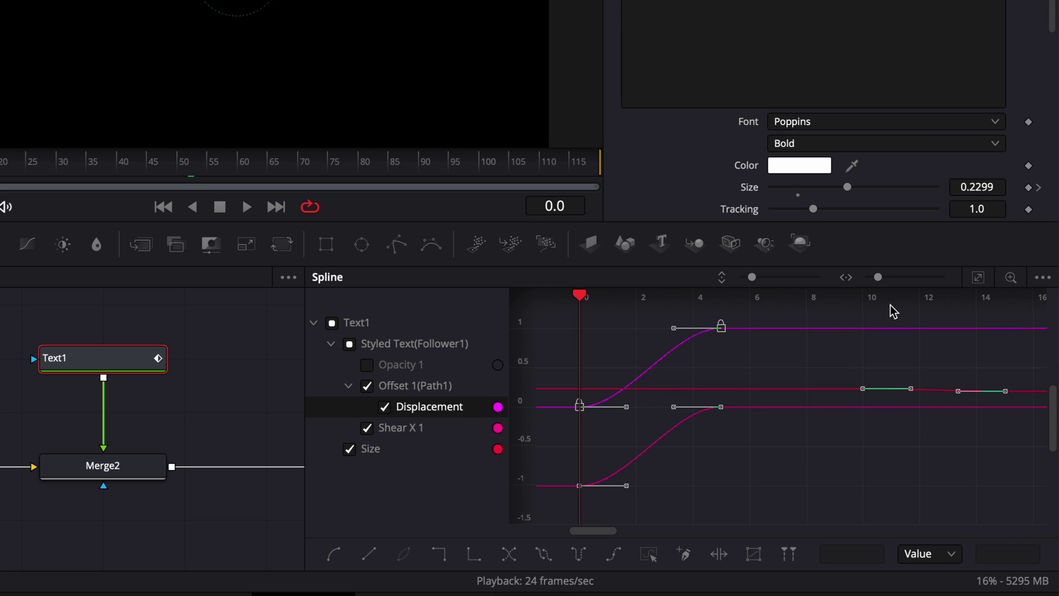
{"action": "key", "text": "t"}
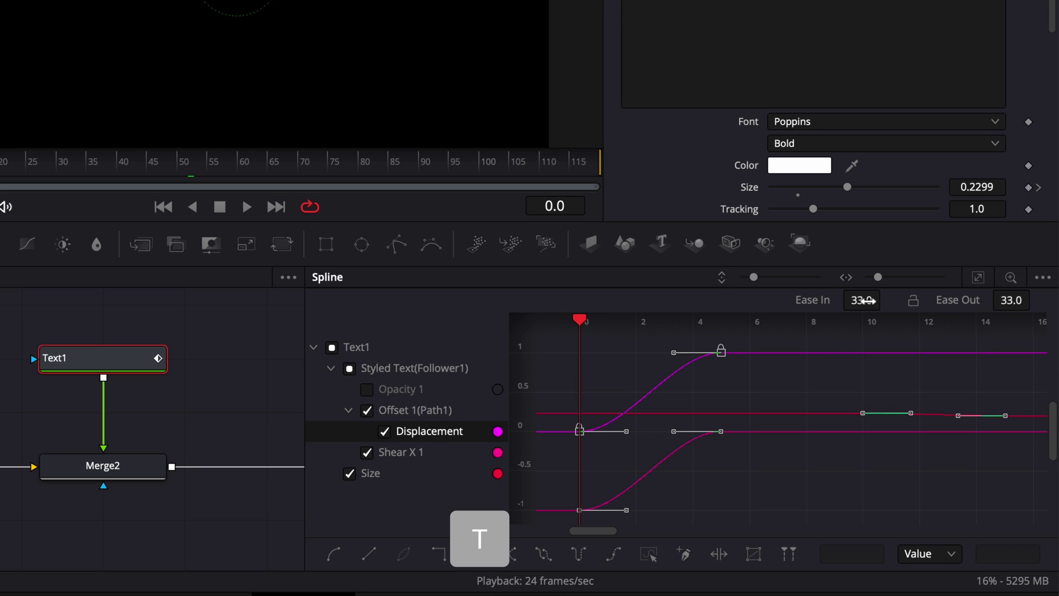
{"action": "left_click_drag", "start_coordinate": [862, 301], "coordinate": [886, 298]}
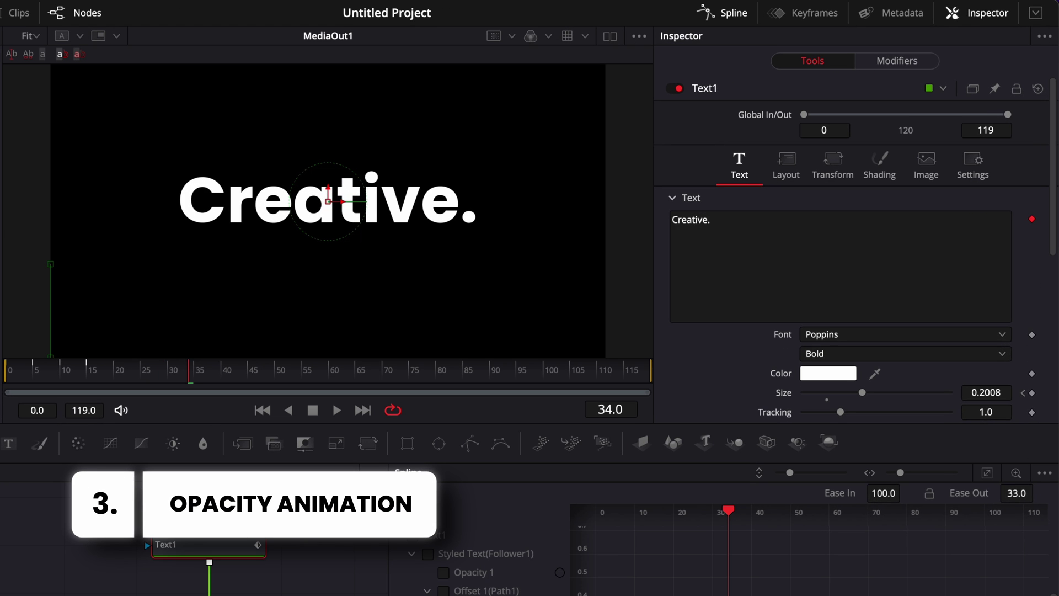
Remove the Follower animation from Text1's text, play from the start, and check the size keyframes at frames 10 and 15.
{"action": "left_click", "coordinate": [1032, 220]}
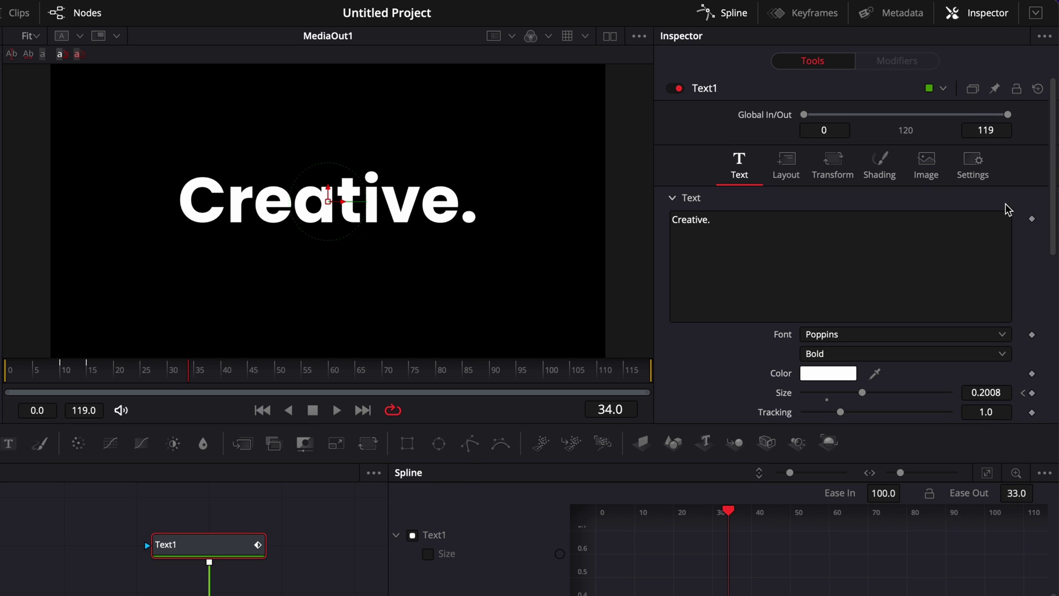
{"action": "key", "text": "Home"}
{"action": "key", "text": "space"}
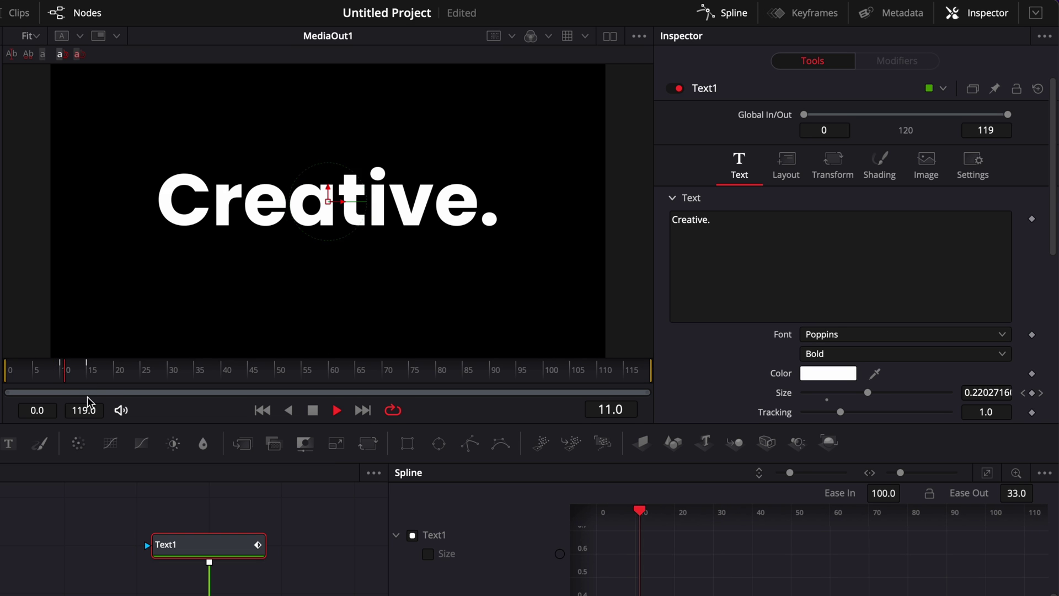
{"action": "key", "text": "space"}
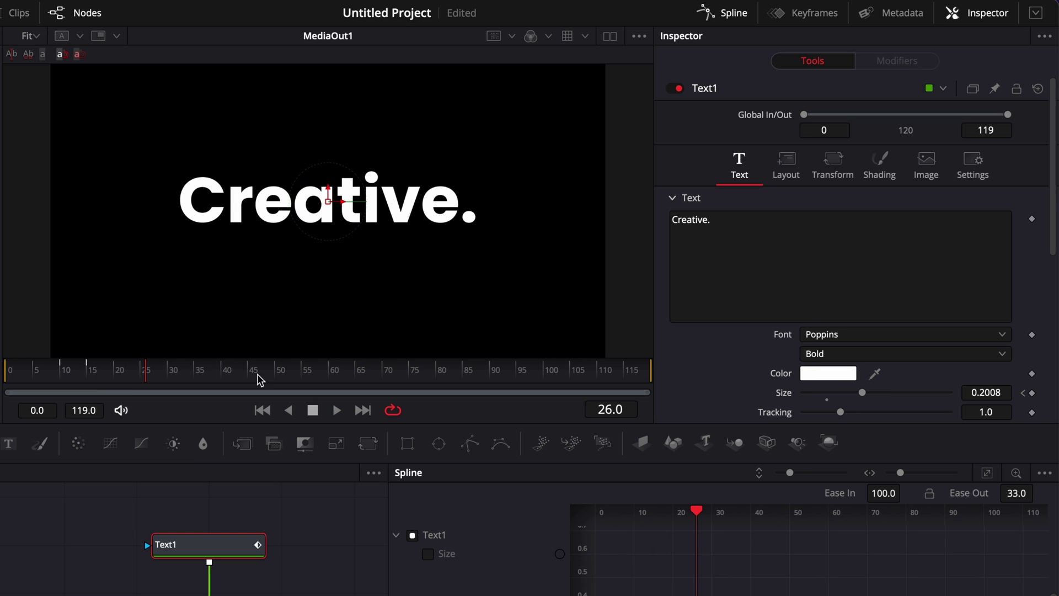
{"action": "left_click", "coordinate": [61, 376]}
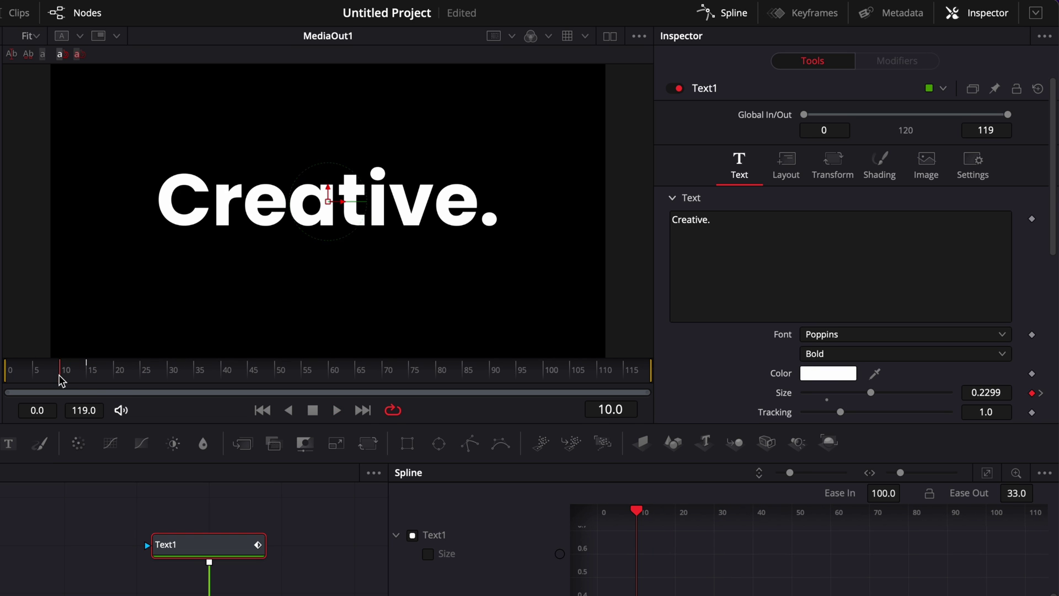
{"action": "left_click", "coordinate": [88, 378]}
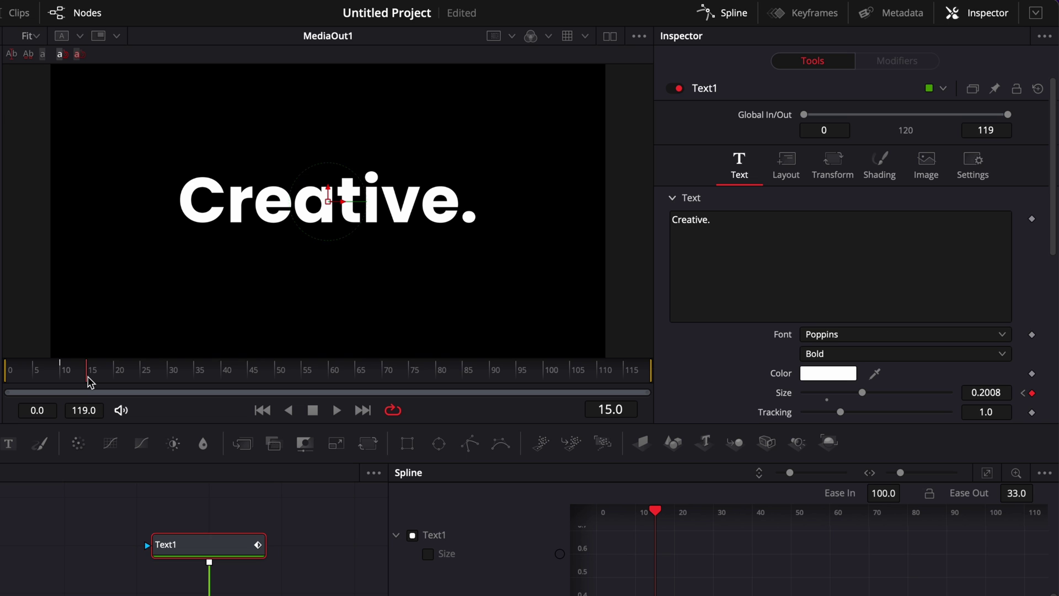
Apply a new Follower modifier to the "Creative." text and set its delay between each character to 2.
{"action": "right_click", "coordinate": [823, 272]}
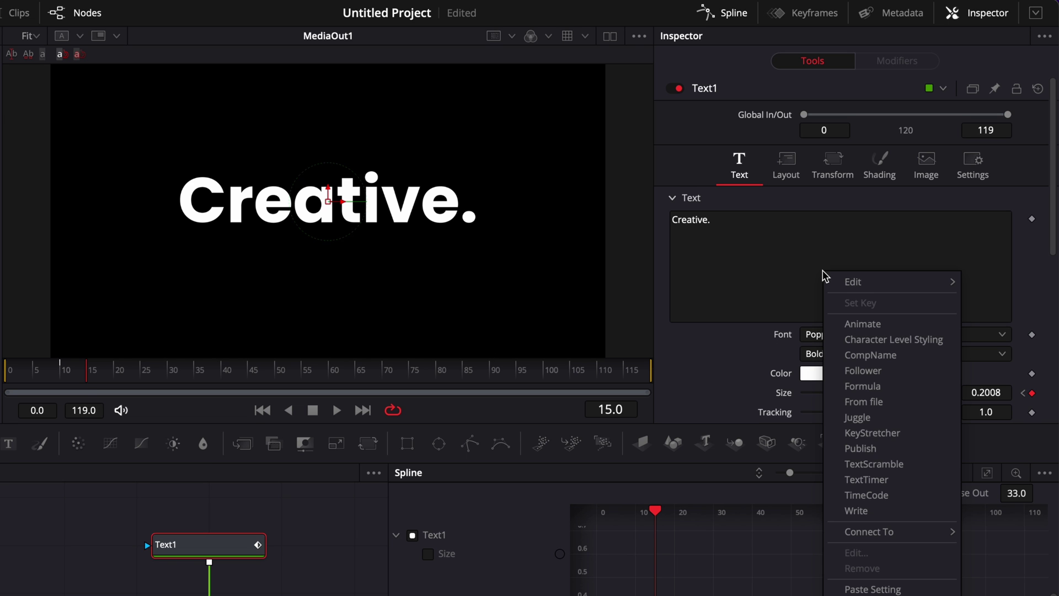
{"action": "left_click", "coordinate": [875, 376]}
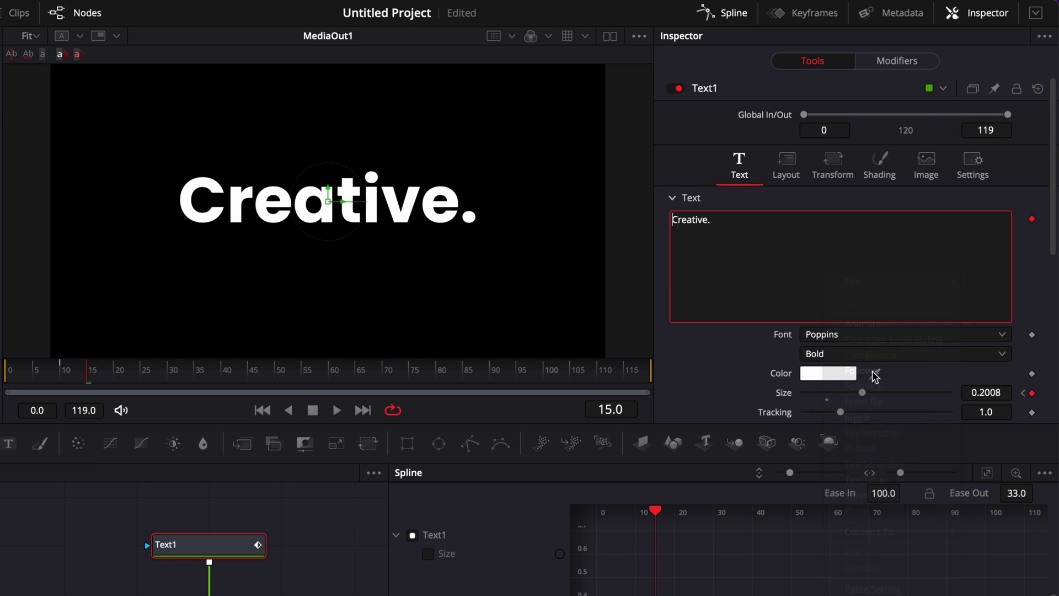
{"action": "left_click", "coordinate": [907, 61]}
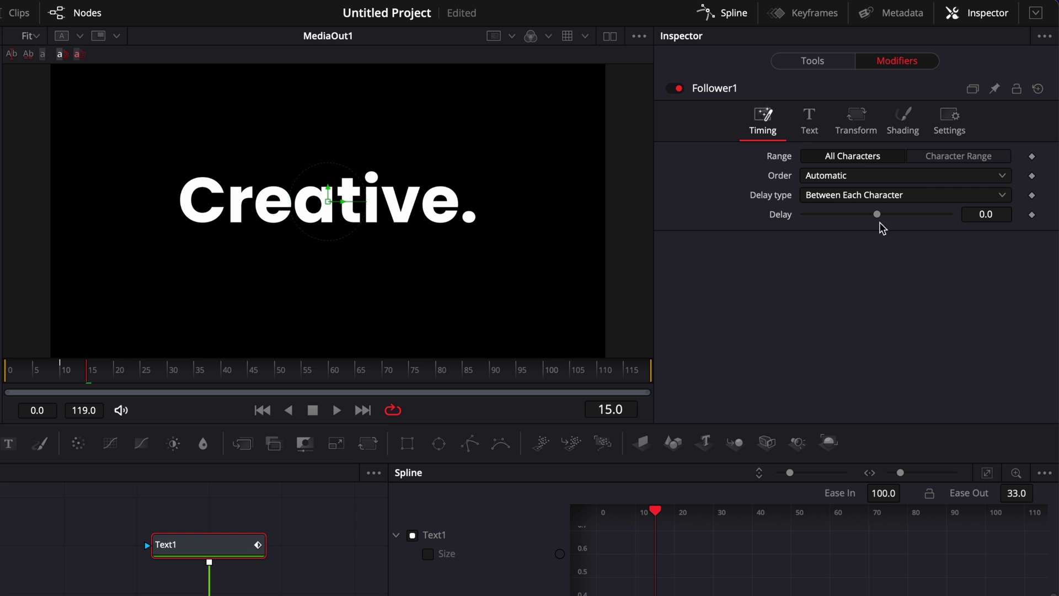
{"action": "left_click", "coordinate": [986, 215]}
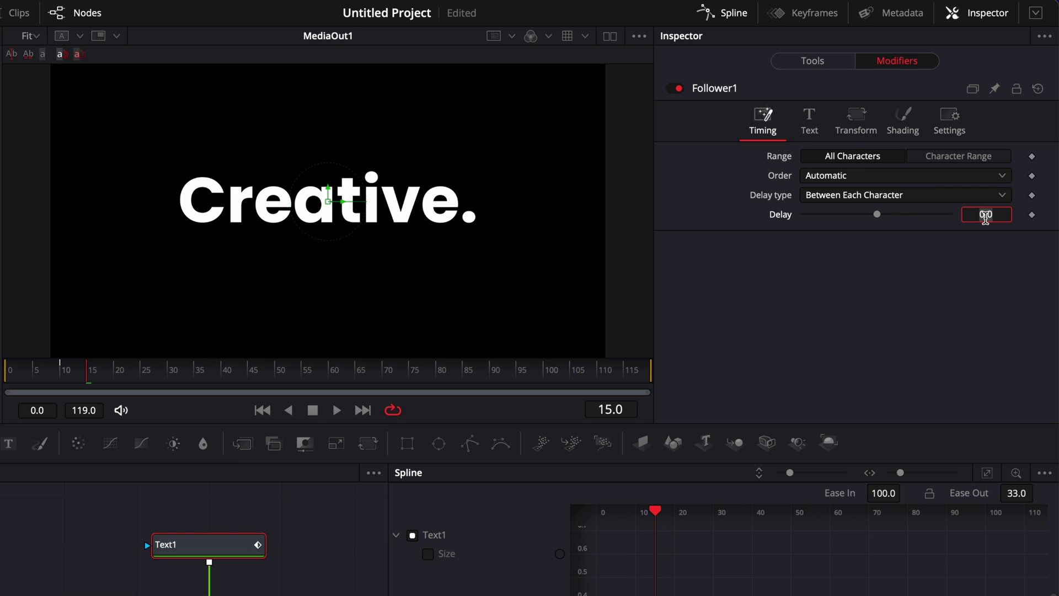
{"action": "type", "text": "2"}
{"action": "key", "text": "Return"}
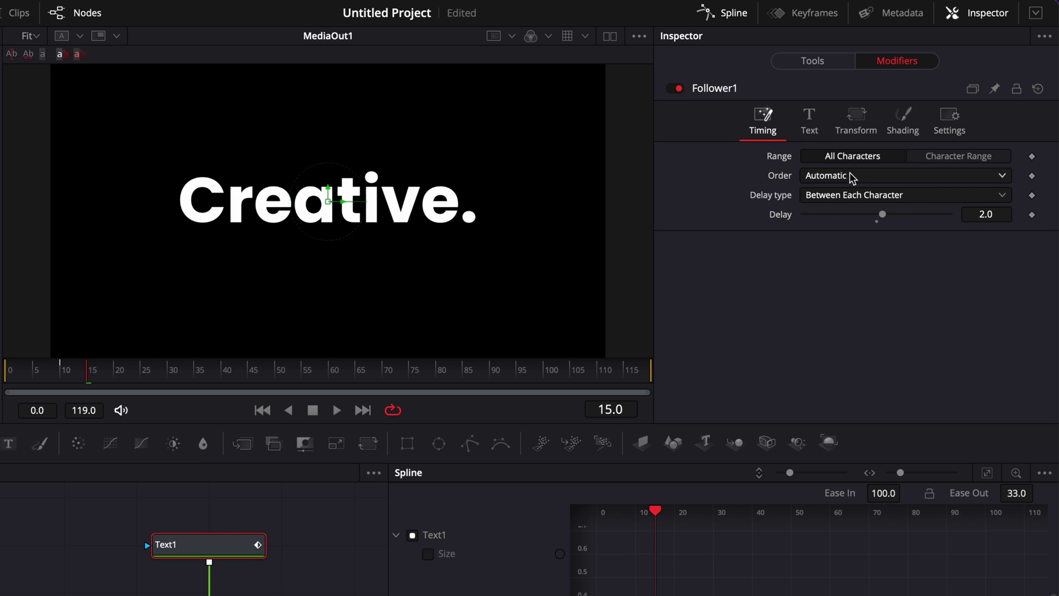
At frame 5, keyframe the new Follower's shading opacity at 1.0.
{"action": "left_click", "coordinate": [899, 131]}
{"action": "left_click", "coordinate": [34, 371]}
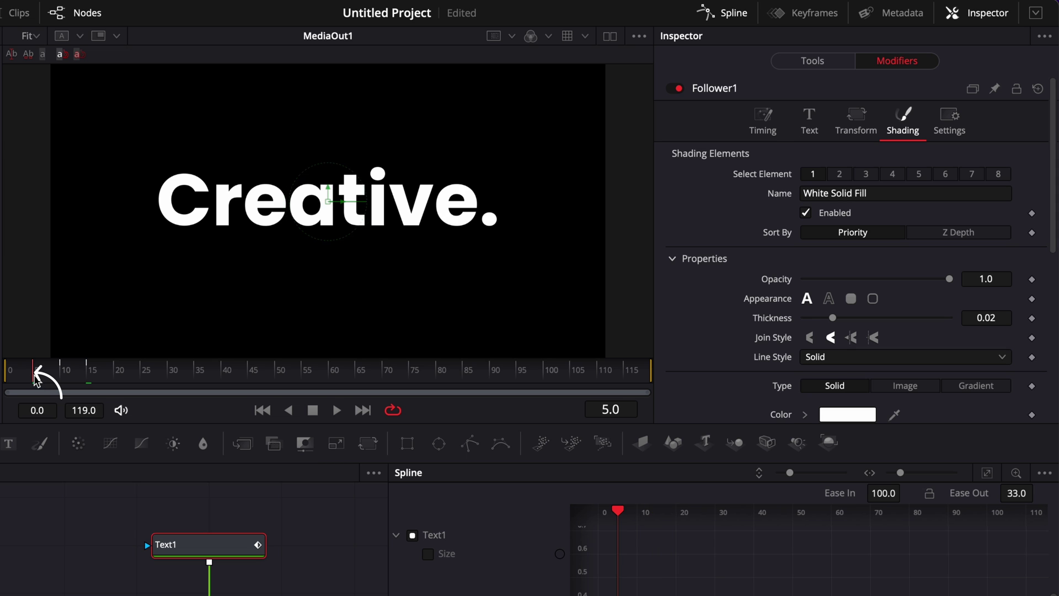
{"action": "left_click", "coordinate": [1032, 279]}
{"action": "scroll", "coordinate": [957, 311], "scroll_direction": "down", "scroll_amount": 5}
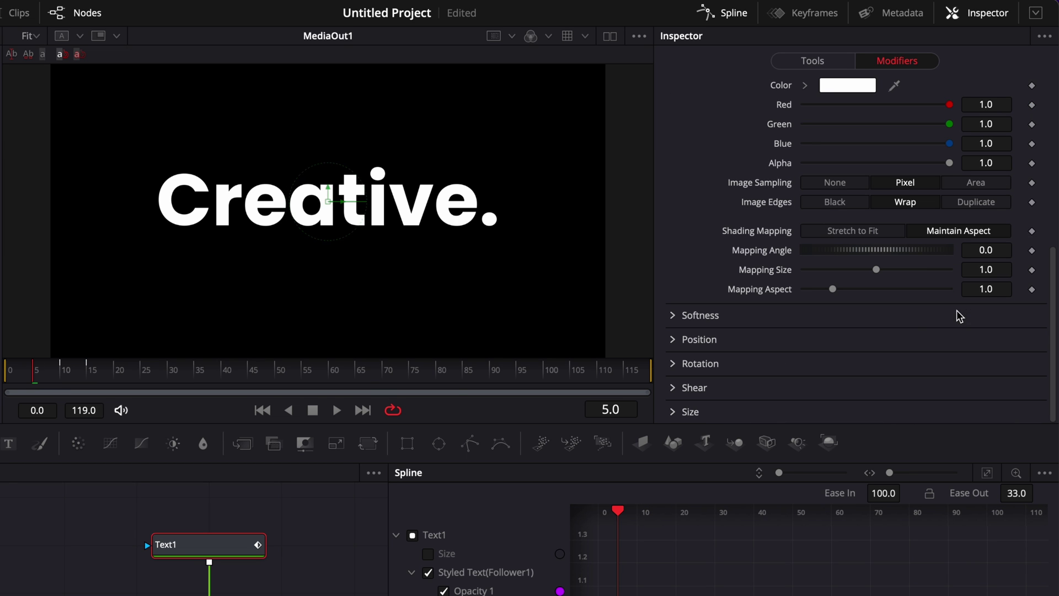
At frame 5, keyframe the Follower's shading softness X and Y at 0.0.
{"action": "left_click", "coordinate": [674, 315]}
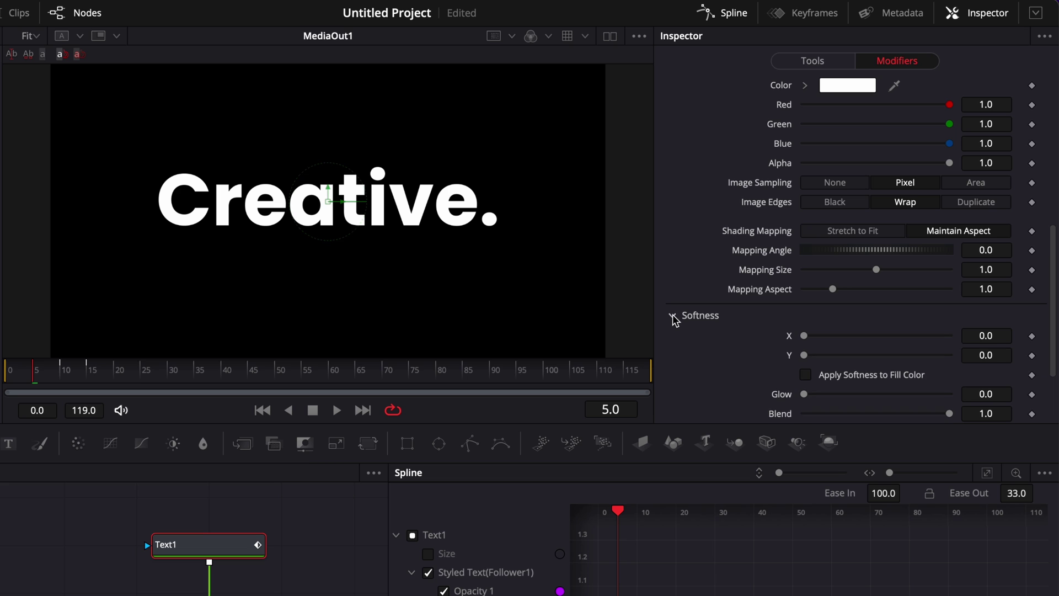
{"action": "left_click", "coordinate": [1032, 336]}
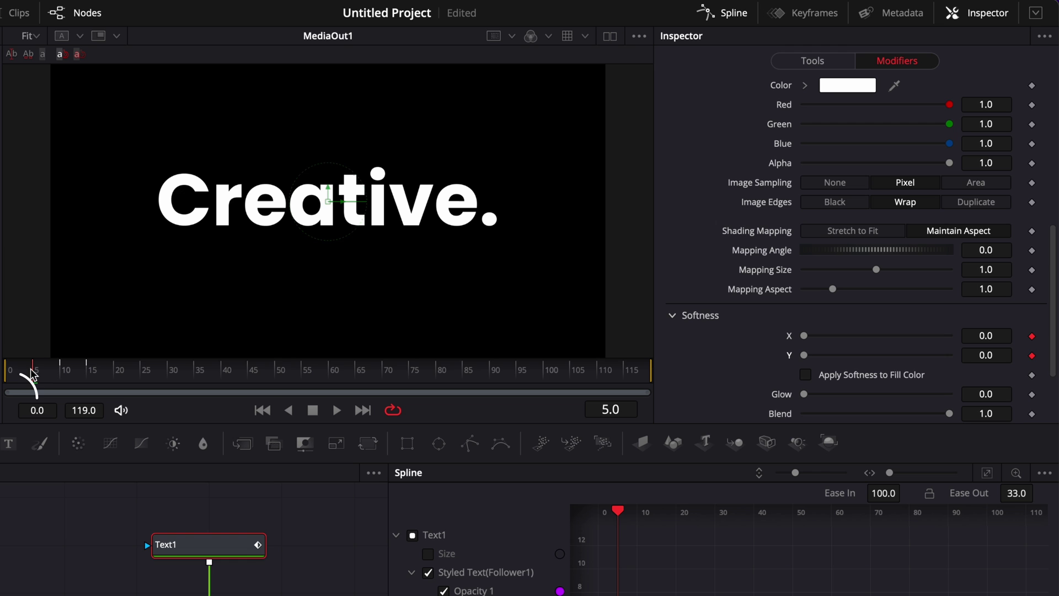
At frame 0, raise the Follower's softness Y to 20.0 and X to its maximum, and lower the shading opacity to 0.0.
{"action": "left_click_drag", "start_coordinate": [16, 375], "coordinate": [11, 375]}
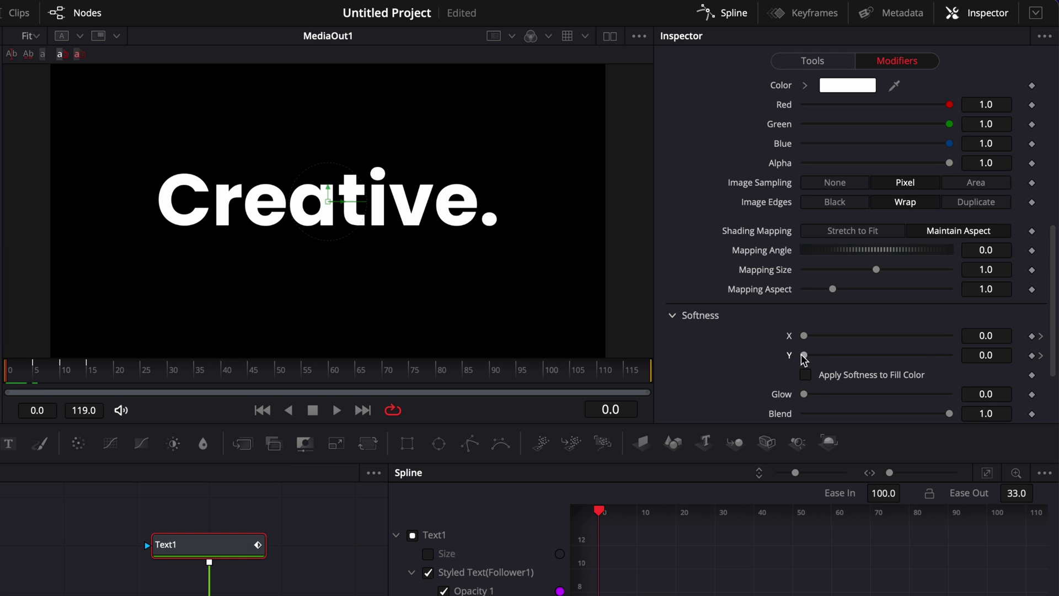
{"action": "left_click_drag", "start_coordinate": [801, 354], "coordinate": [1057, 371]}
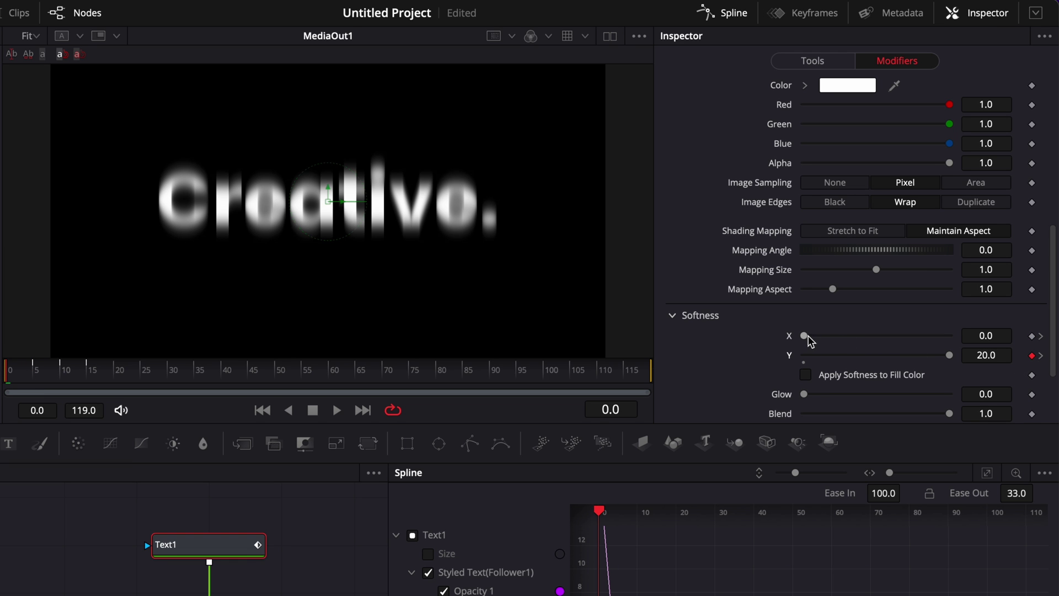
{"action": "left_click_drag", "start_coordinate": [805, 336], "coordinate": [982, 345]}
{"action": "scroll", "coordinate": [893, 256], "scroll_direction": "up", "scroll_amount": 5}
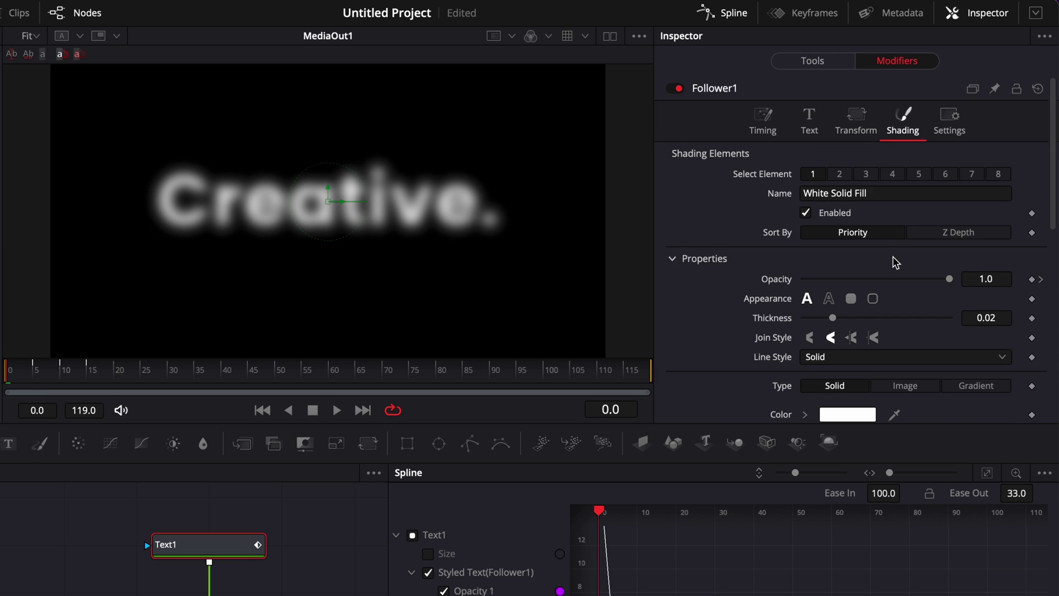
{"action": "left_click_drag", "start_coordinate": [949, 278], "coordinate": [726, 280]}
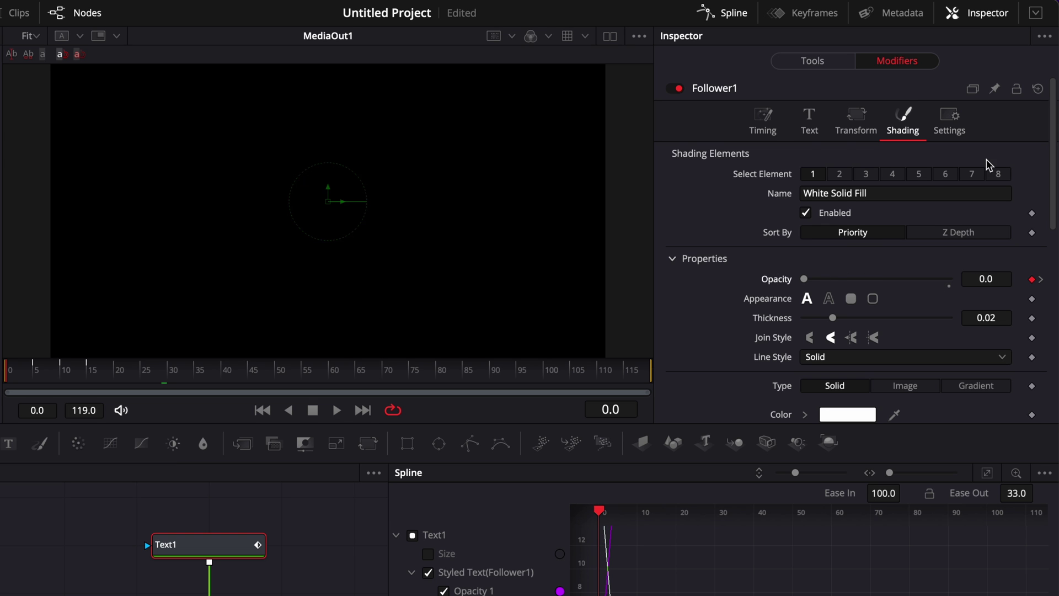
Set the Follower's character order to Random But One by One, then play back the animation and go to frame 18.
{"action": "left_click", "coordinate": [773, 127]}
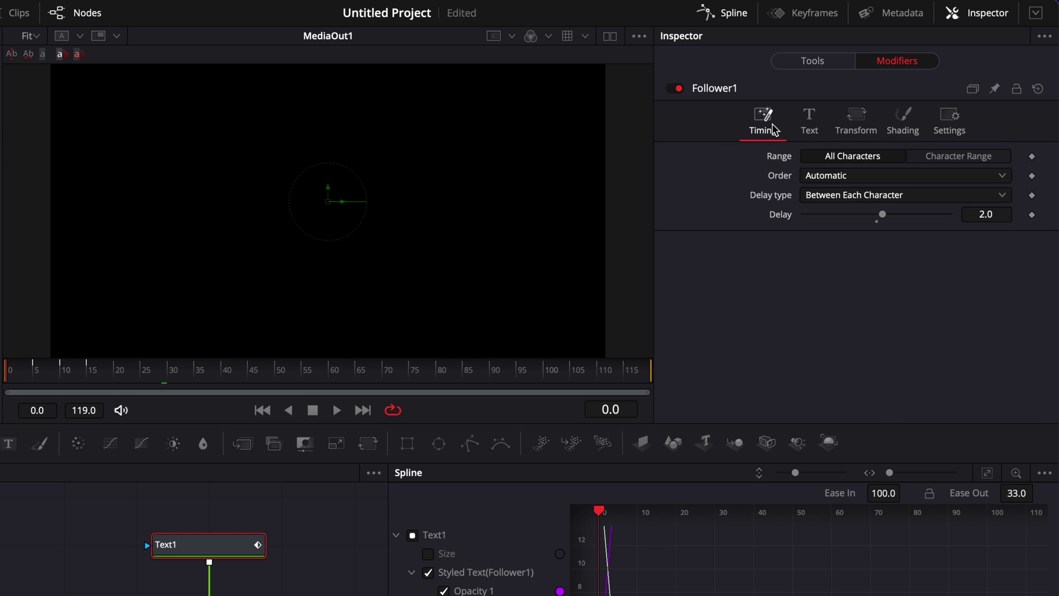
{"action": "left_click", "coordinate": [839, 178]}
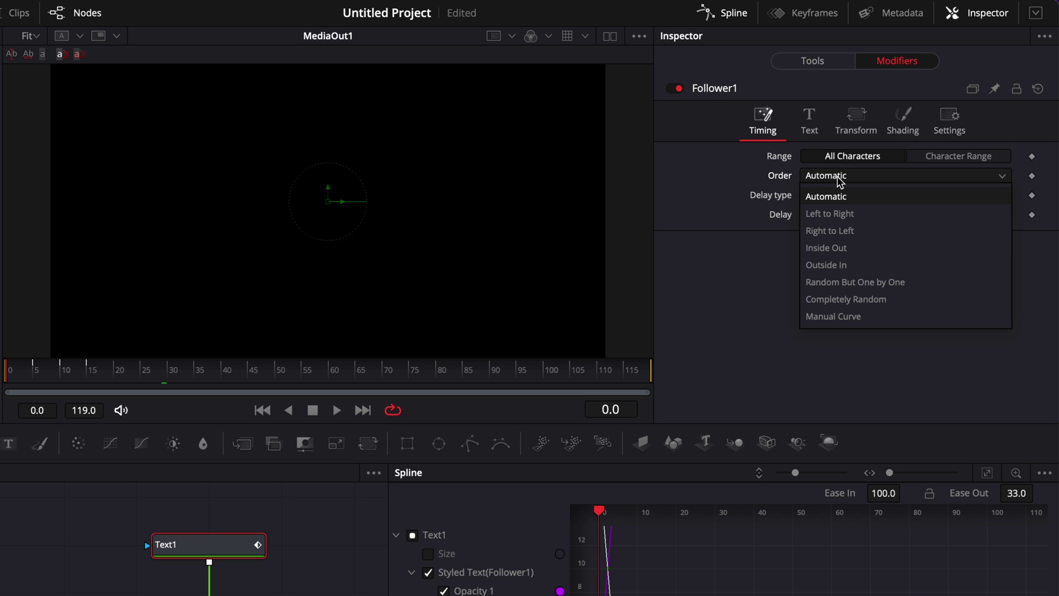
{"action": "left_click", "coordinate": [846, 284]}
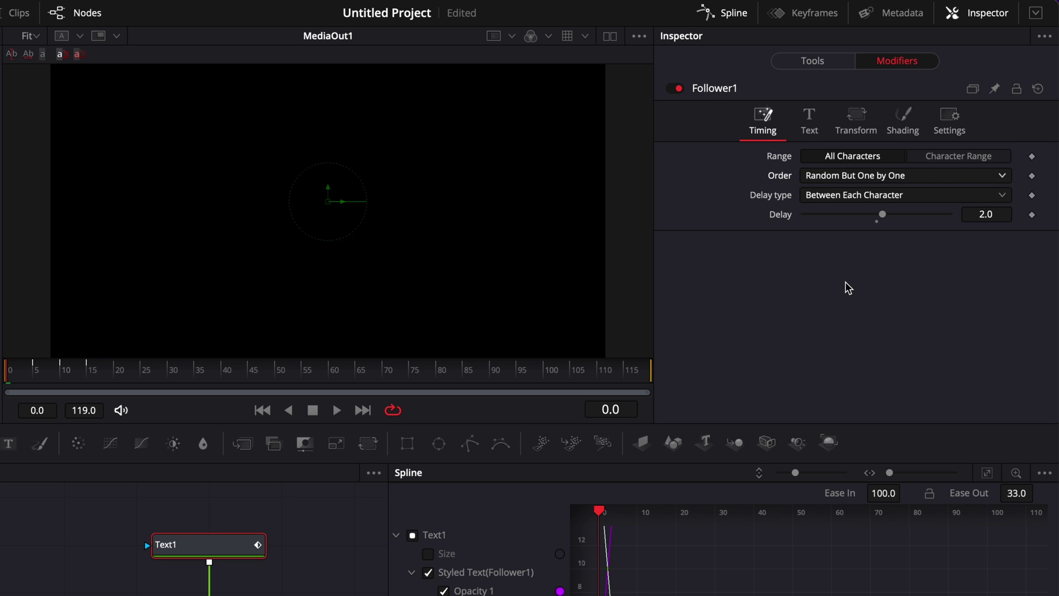
{"action": "key", "text": "space"}
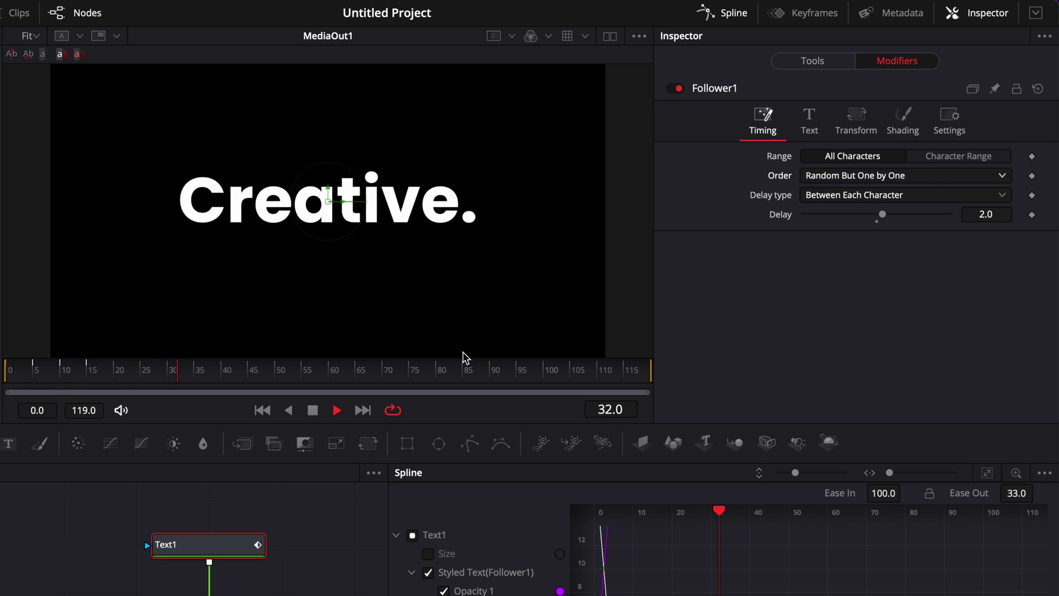
{"action": "left_click_drag", "start_coordinate": [83, 373], "coordinate": [105, 372]}
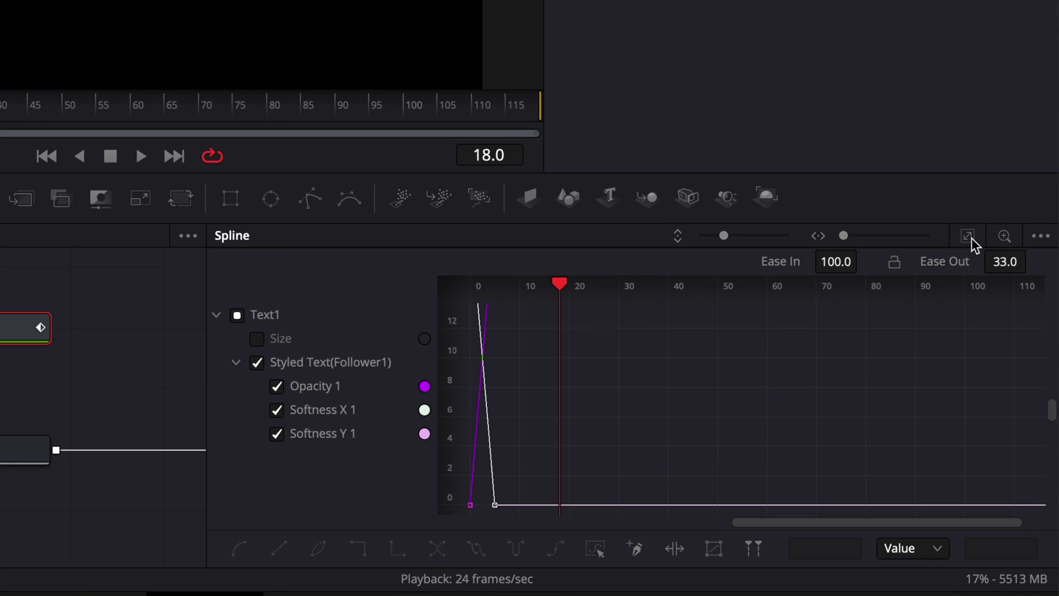
Hide the Follower1 curves in the Spline editor and show only Text1's Size curve, fitted to the view.
{"action": "left_click", "coordinate": [969, 236]}
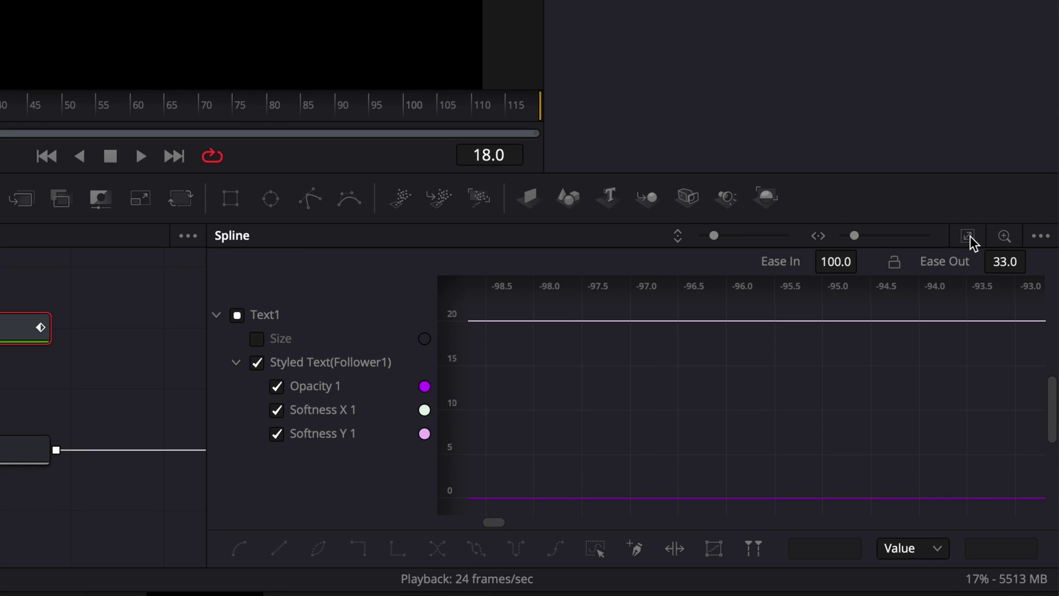
{"action": "left_click", "coordinate": [257, 362]}
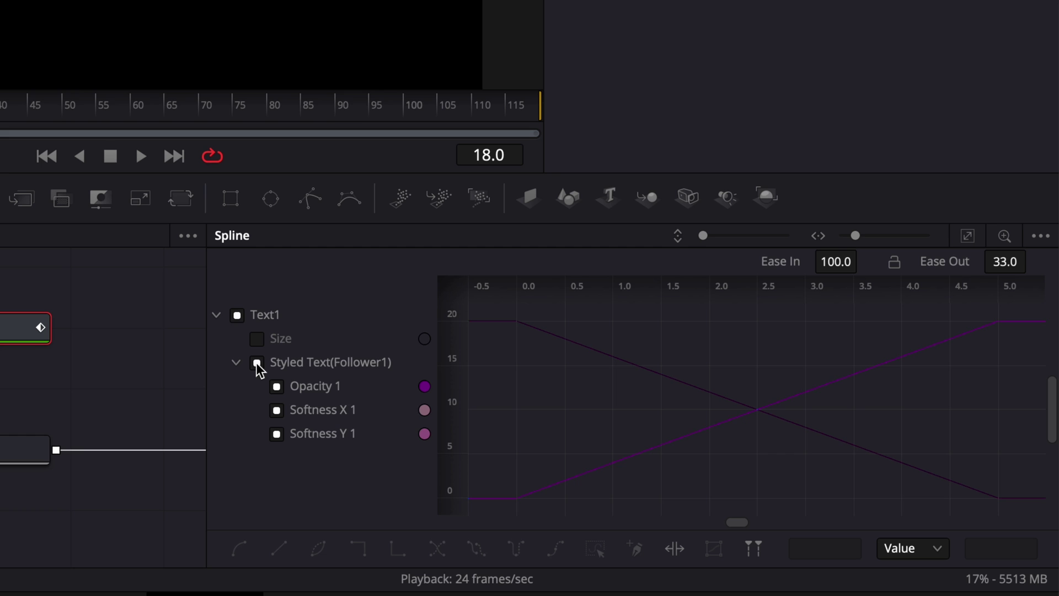
{"action": "left_click", "coordinate": [257, 362]}
{"action": "left_click", "coordinate": [257, 338]}
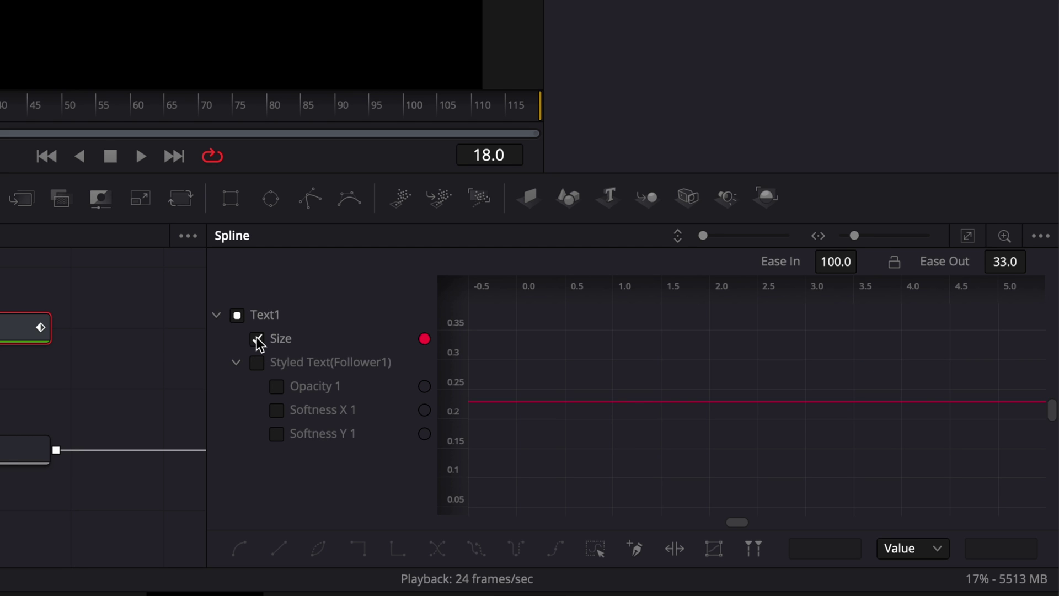
{"action": "left_click", "coordinate": [967, 236]}
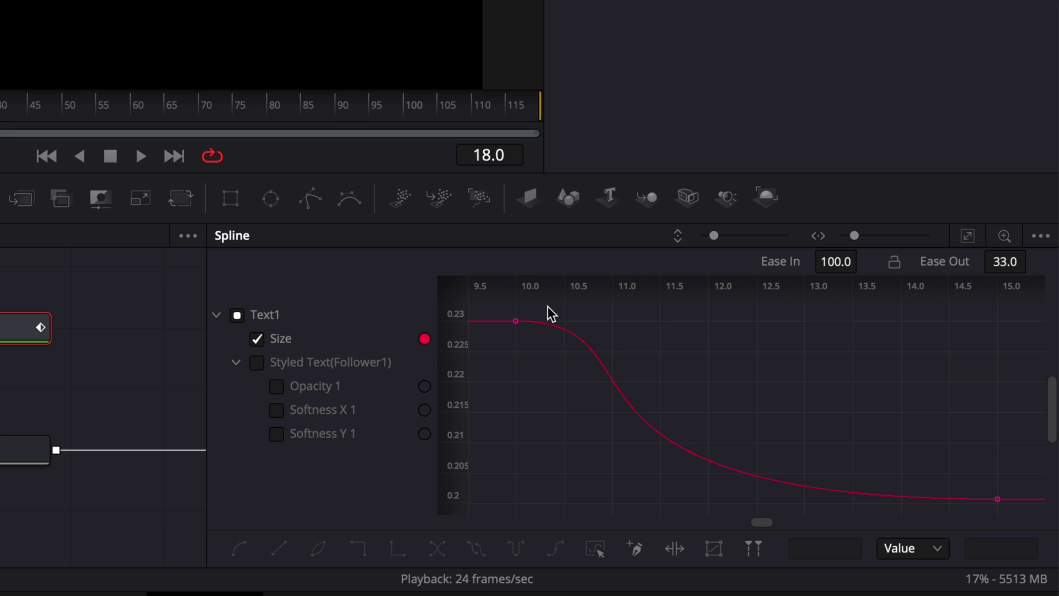
Move both Size keyframes together so the first sits at frame 14, and go to that keyframe.
{"action": "left_click_drag", "start_coordinate": [508, 310], "coordinate": [1019, 520]}
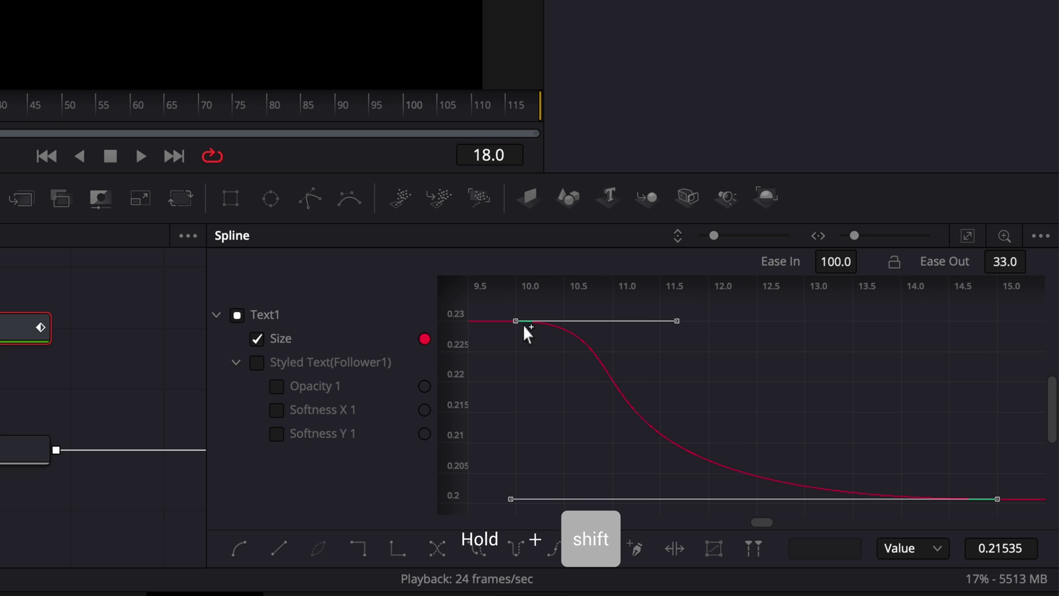
{"action": "left_click_drag", "start_coordinate": [547, 329], "coordinate": [764, 338]}
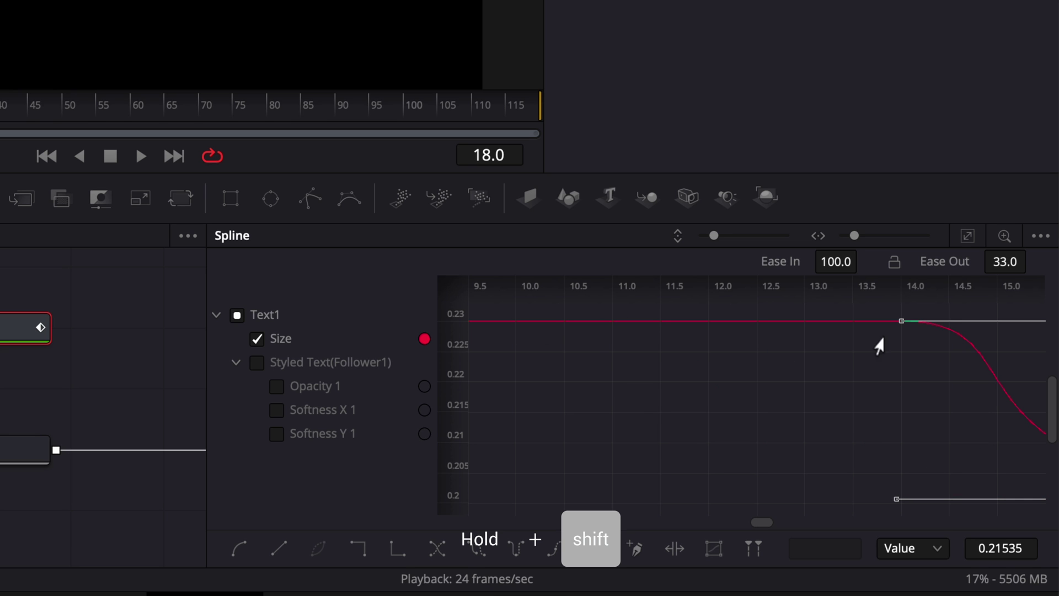
{"action": "key", "text": "bracketleft"}
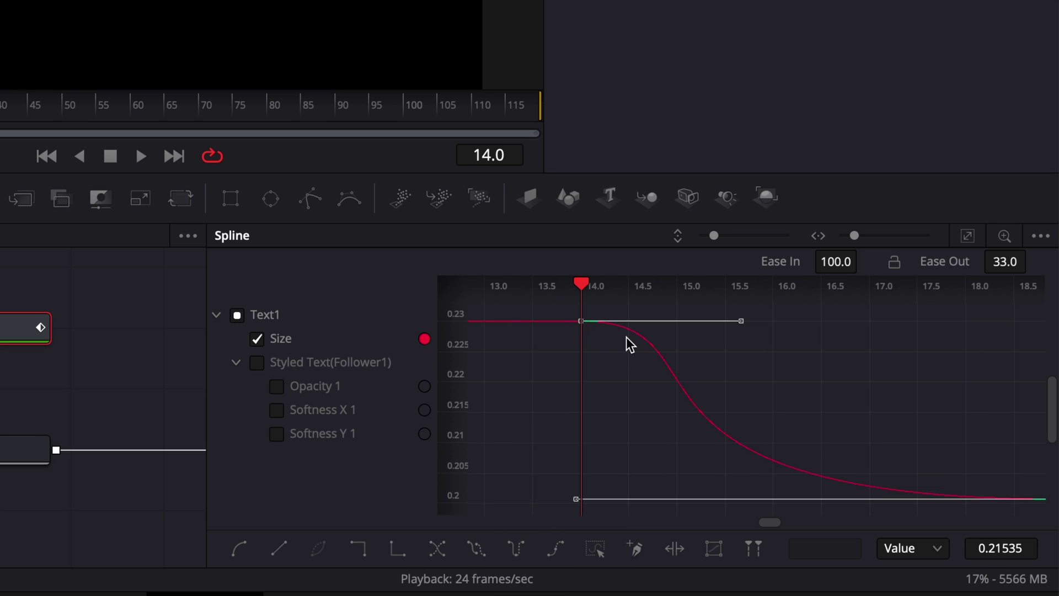